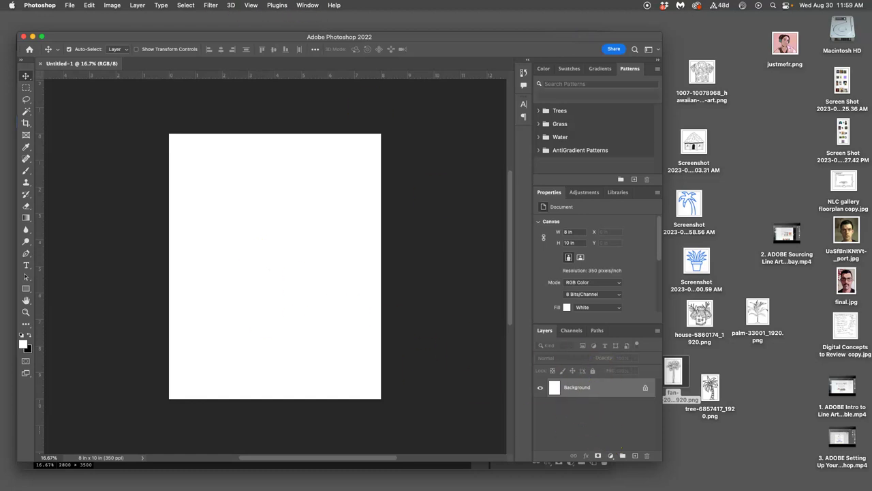
Step: Browse the Window menu's panels and workspaces, then dismiss it without choosing anything
click(305, 6)
mouse_move(307, 17)
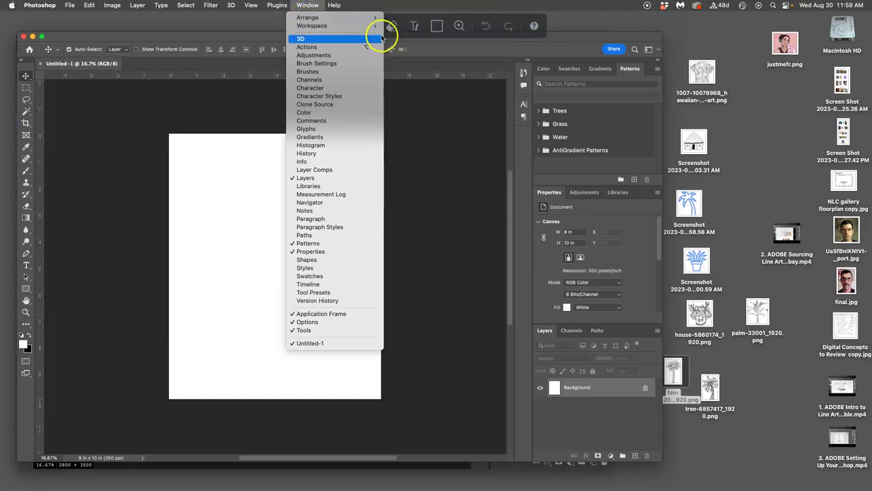
mouse_move(370, 25)
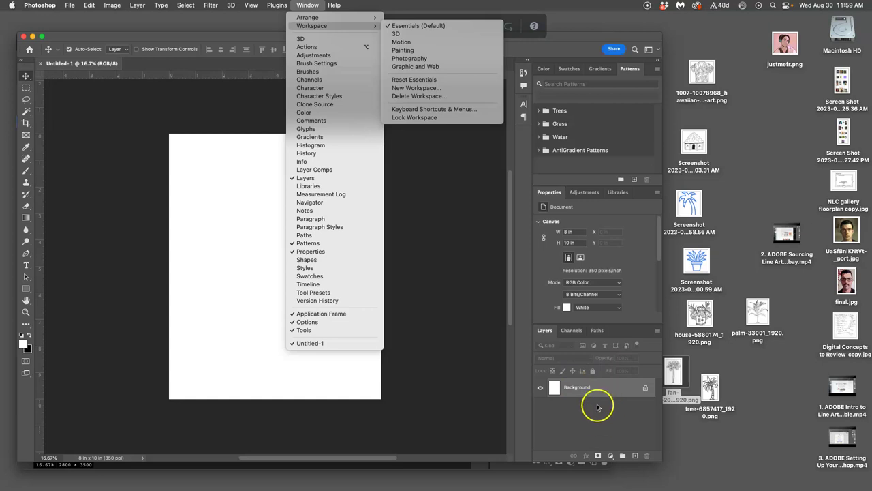
click(141, 132)
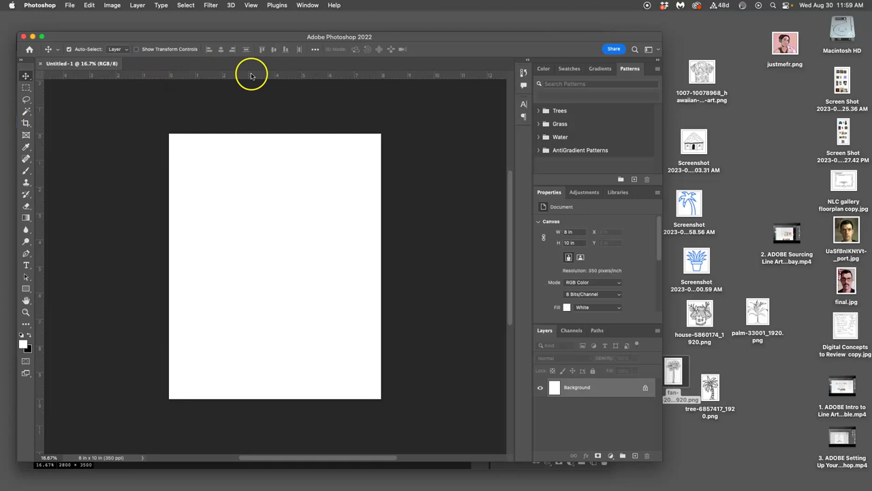
Step: Turn off View > Rulers so the canvas shows no rulers
click(250, 4)
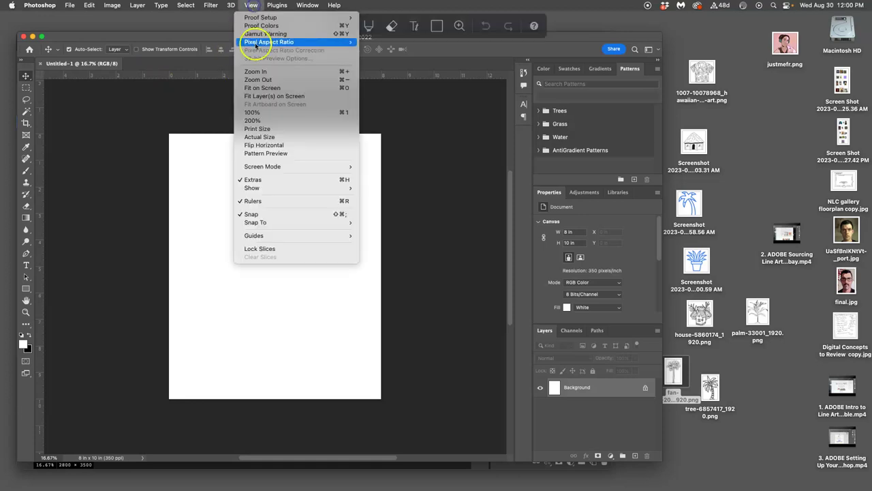
click(261, 201)
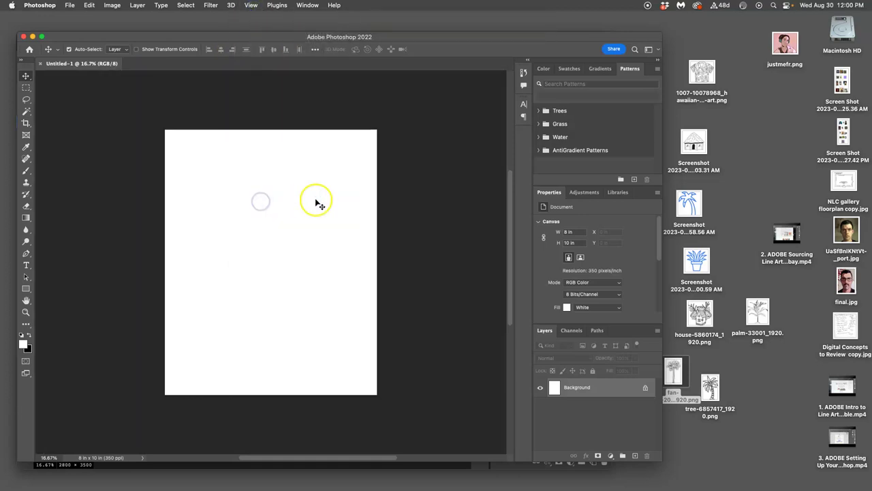
super+click(306, 201)
Step: Turn the rulers back on with Cmd+R
key(super+r)
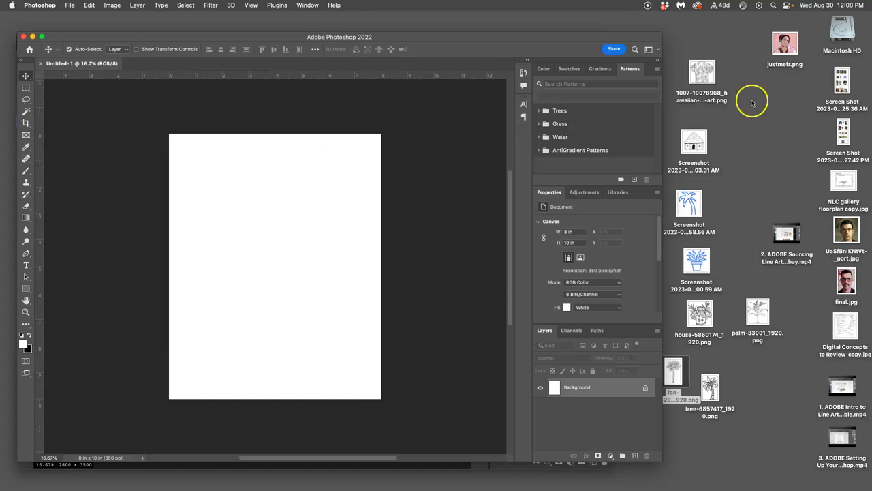
Step: Drop the Hawaiian shirt PNG onto the canvas, shrink it to about a third, and commit
drag(702, 72, 299, 247)
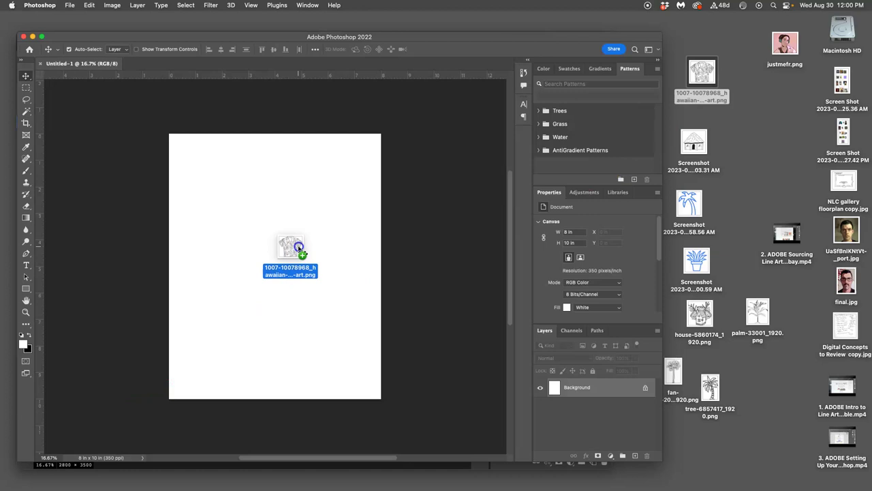
drag(298, 248, 298, 248)
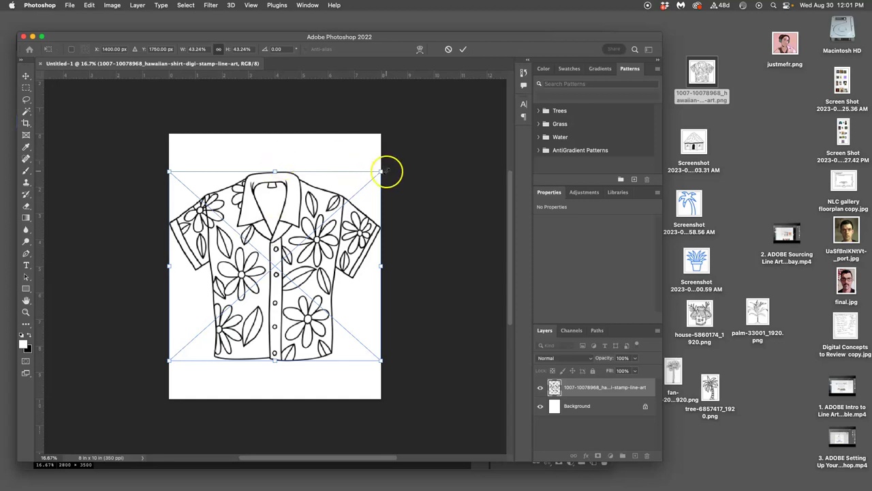
drag(383, 171, 393, 185)
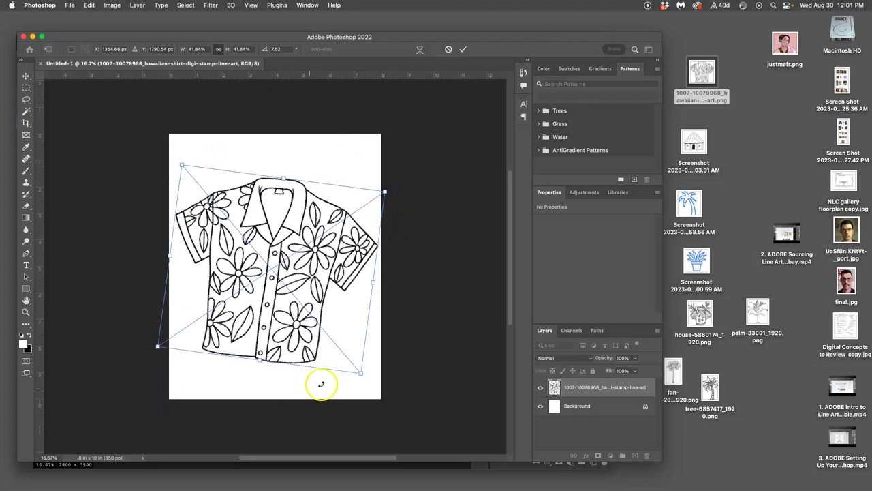
drag(388, 194, 344, 218)
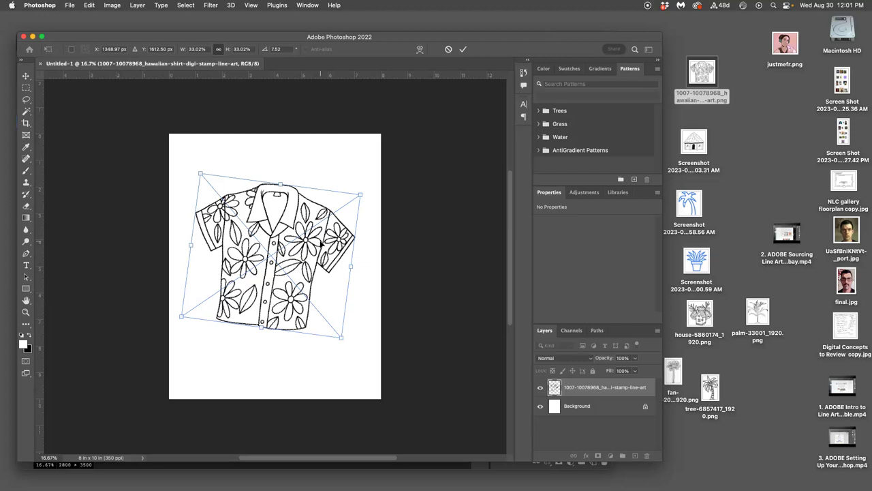
key(Return)
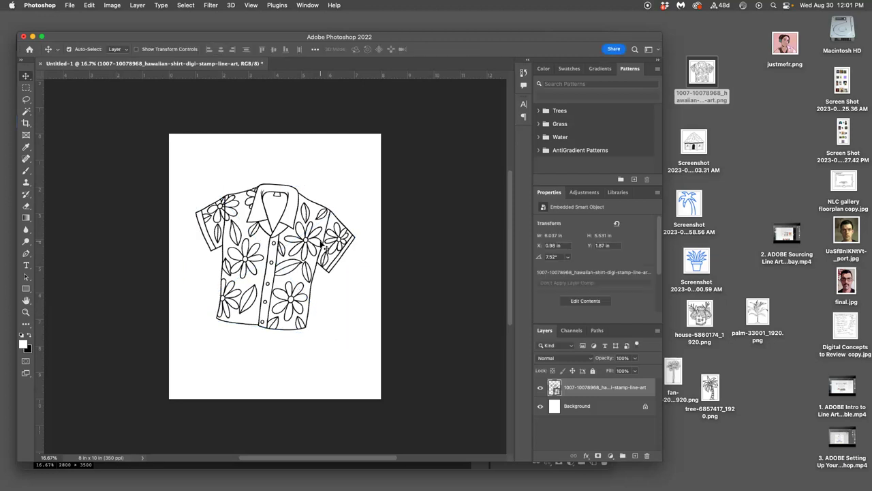
click(540, 387)
double_click(541, 388)
click(541, 388)
click(540, 387)
click(541, 388)
click(603, 409)
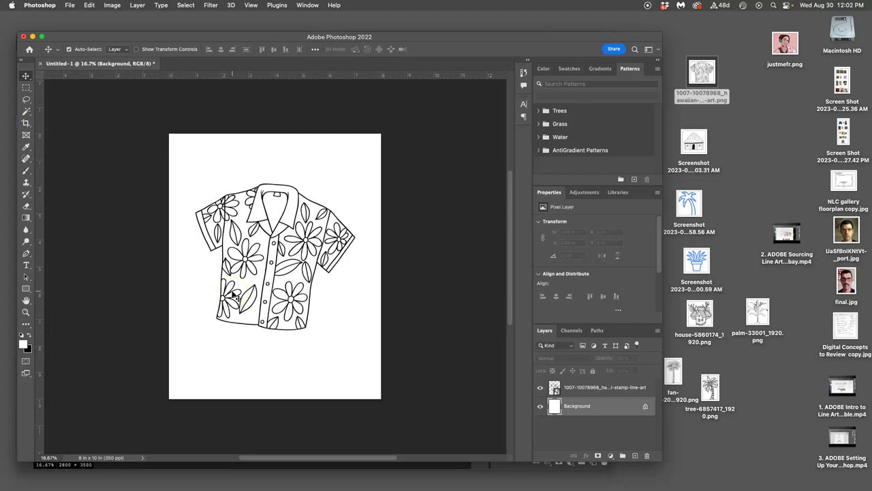
click(601, 387)
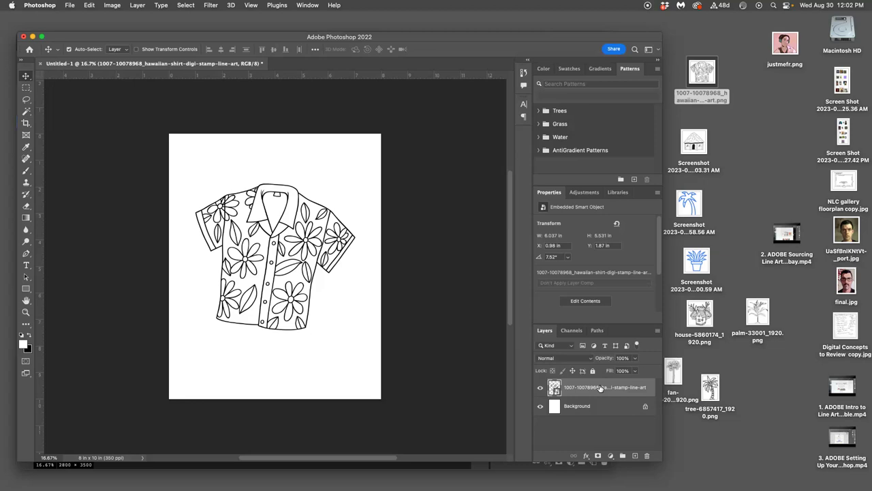
Step: Look through the Edit menu and close it without running a command
click(90, 5)
mouse_move(151, 209)
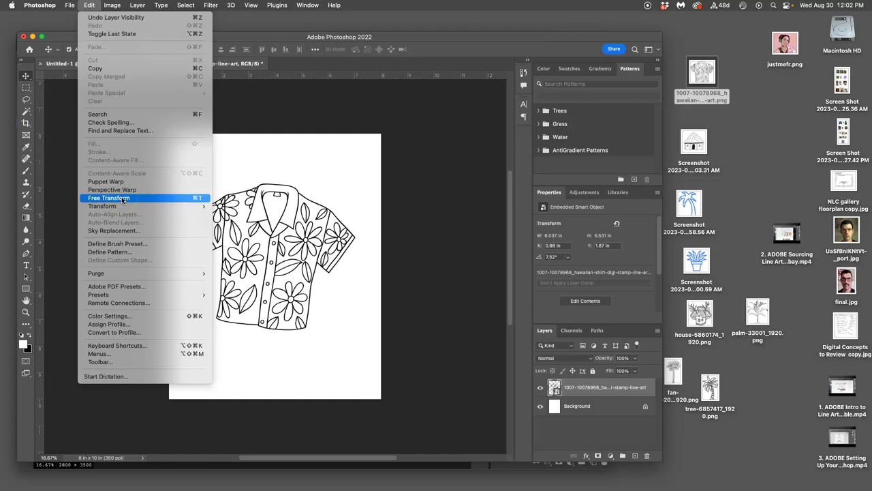
click(420, 269)
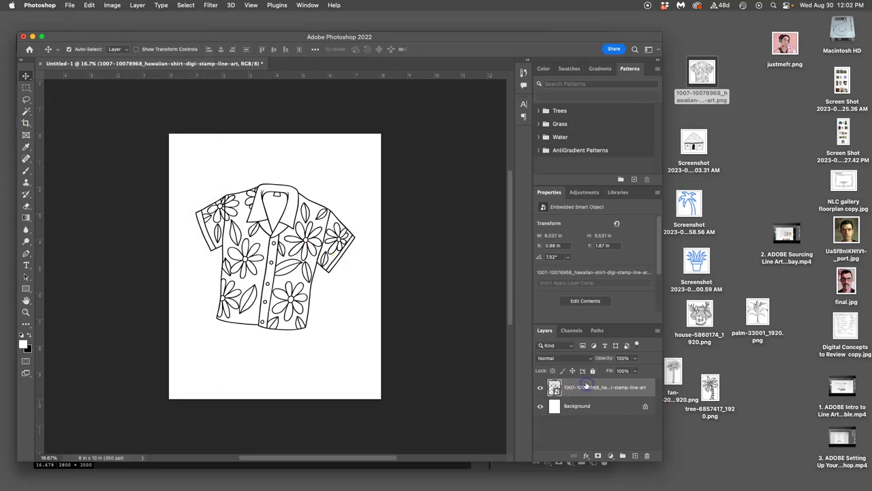
Step: Free Transform the shirt and rotate it to about 5.8°
key(super+t)
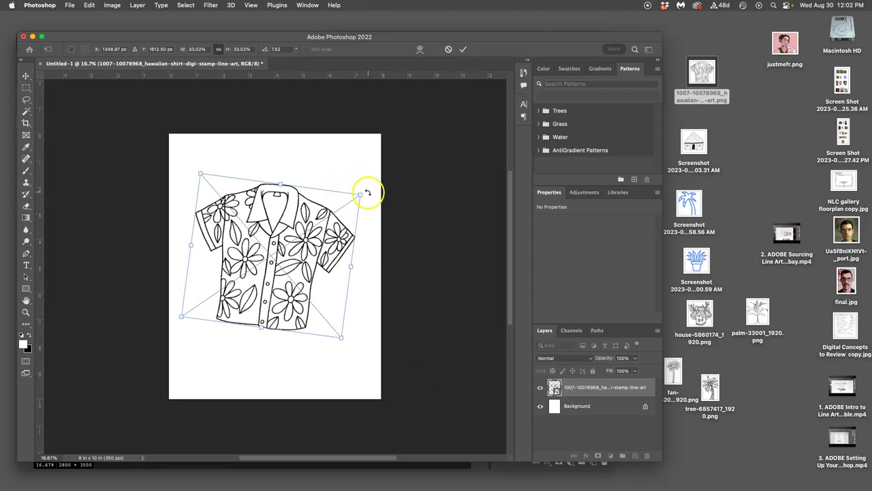
mouse_move(368, 189)
mouse_down()
mouse_move(370, 170)
mouse_move(366, 195)
mouse_move(327, 206)
mouse_move(348, 194)
mouse_move(401, 190)
mouse_move(307, 249)
mouse_move(395, 170)
mouse_move(341, 207)
mouse_move(358, 189)
mouse_move(368, 193)
mouse_up()
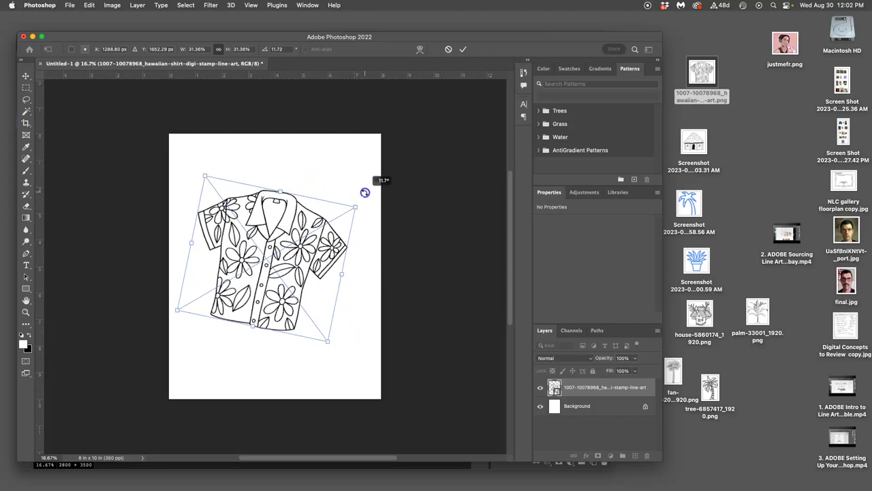
mouse_move(365, 193)
mouse_down()
mouse_move(374, 186)
mouse_move(364, 175)
mouse_up()
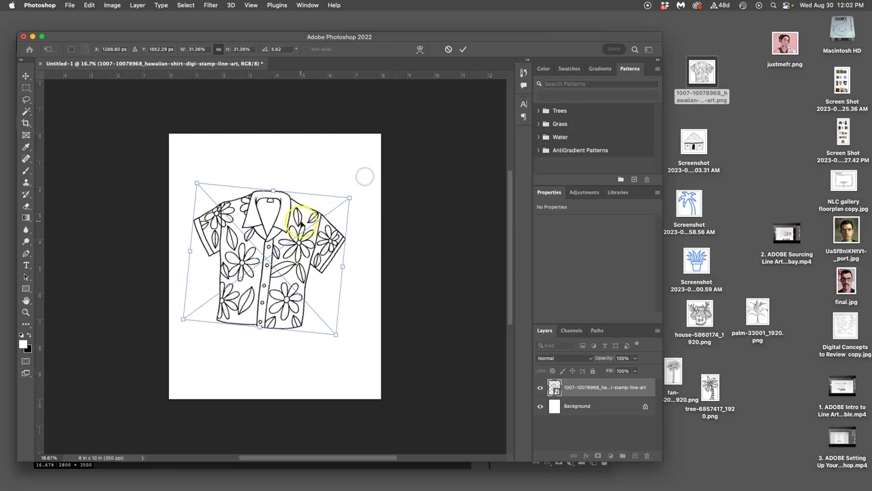
Step: Switch the transform to Warp and reshape the shirt's outline, upper right, collar and left sleeve
right_click(300, 222)
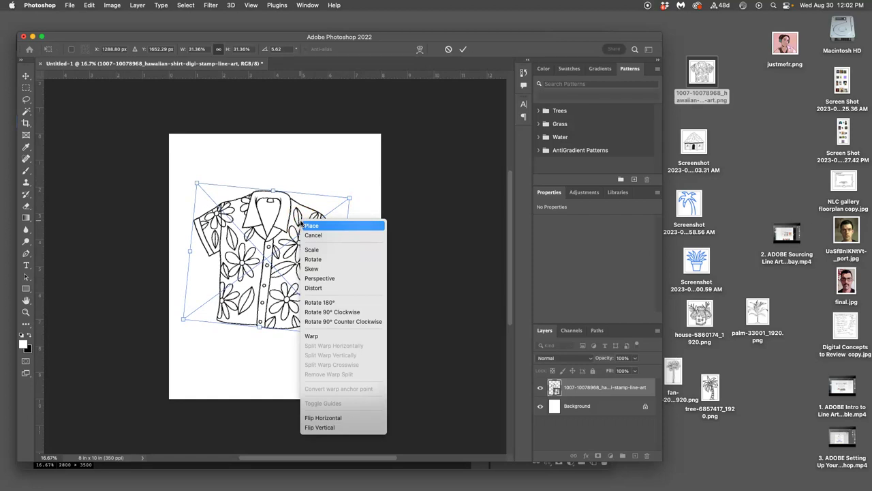
click(313, 334)
drag(242, 271, 231, 287)
drag(325, 189, 316, 220)
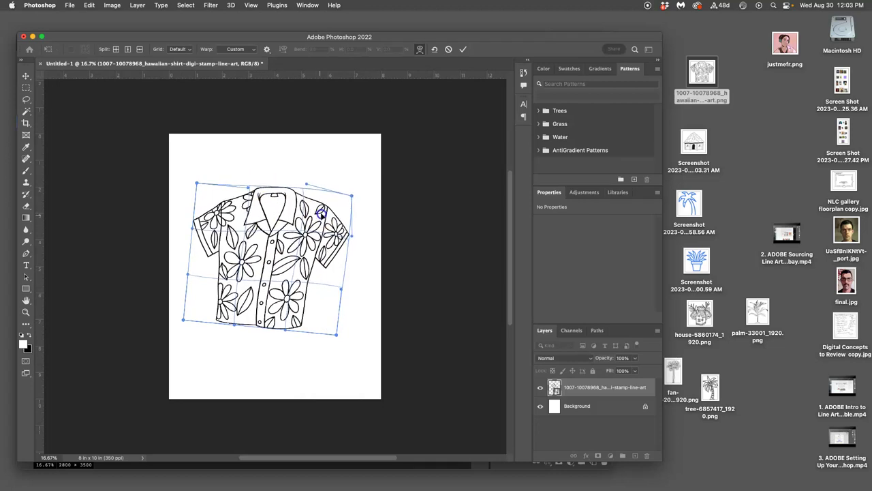
drag(254, 197, 238, 141)
mouse_move(208, 235)
mouse_down()
mouse_move(204, 248)
mouse_move(207, 238)
mouse_up()
Step: Pull the shirt's right side outward and reshape its lower right, bottom-left corner and hem
click(285, 264)
drag(285, 264, 316, 260)
drag(320, 293, 317, 302)
drag(203, 318, 197, 339)
drag(272, 299, 271, 294)
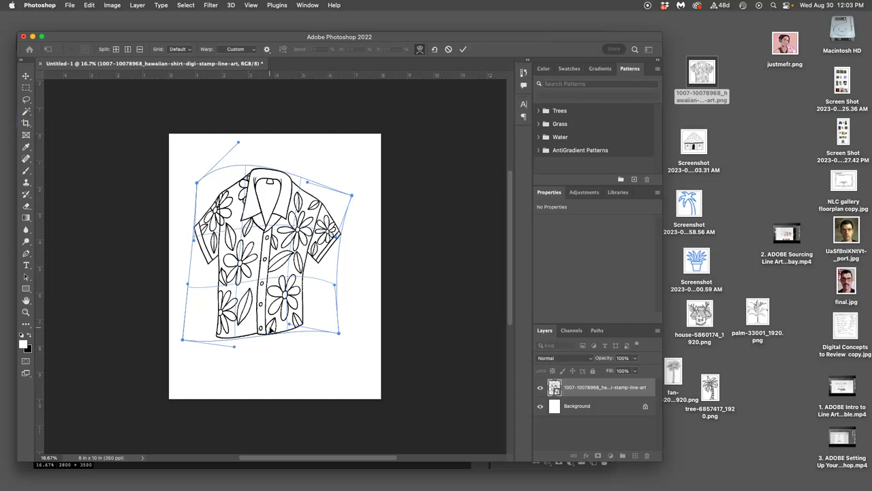
drag(271, 329, 278, 273)
Step: Commit the warp, enlarge and tilt the shirt higher, then undo to the 6.037 × 5.531 in version
key(Return)
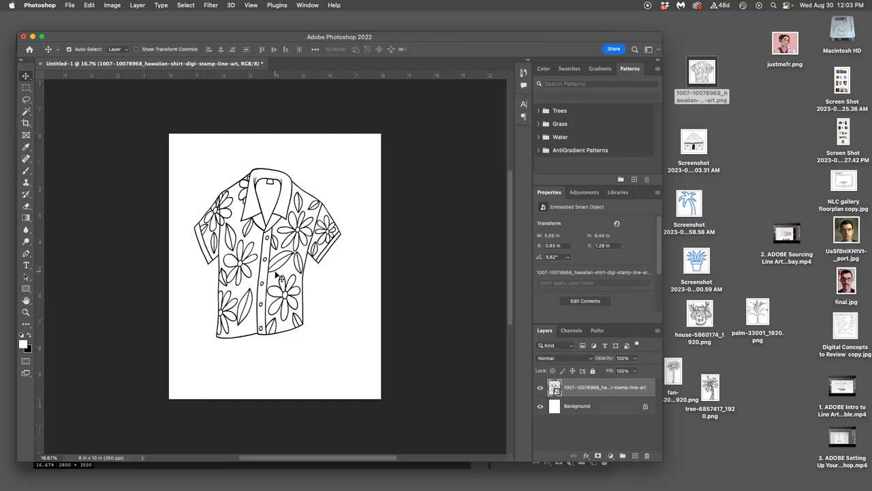
key(ctrl+t)
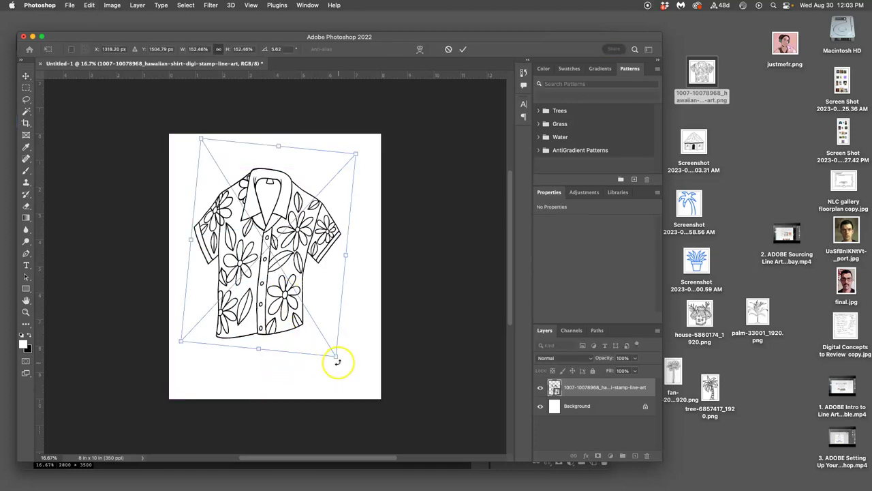
drag(333, 355, 357, 361)
drag(312, 294, 315, 275)
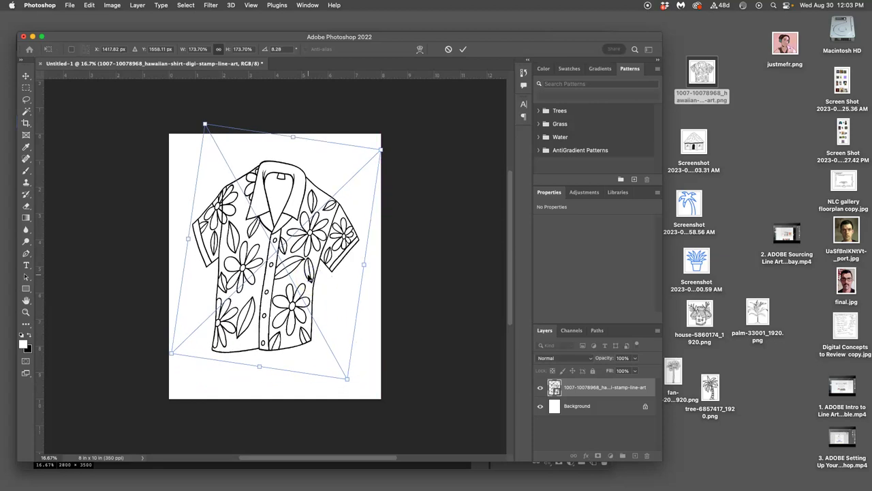
key(Return)
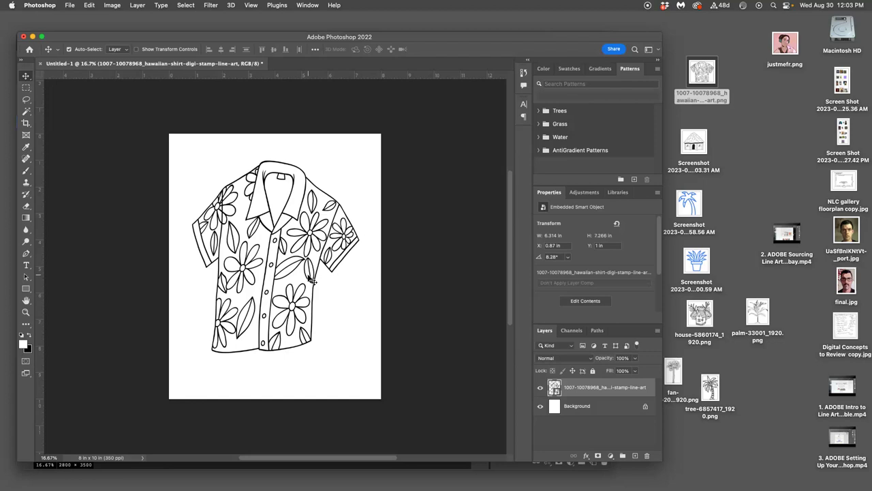
key(super+z)
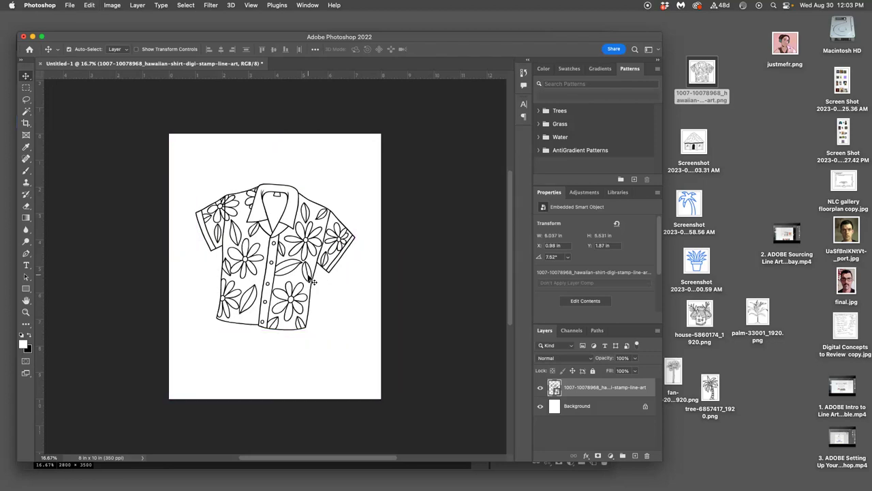
Step: Restore the warped 6.314 × 7.266 in shirt at 8.28° from History, deselect it, and bring Finder forward
click(300, 269)
click(526, 74)
scroll(480, 101, up, 3)
scroll(479, 101, down, 3)
click(464, 100)
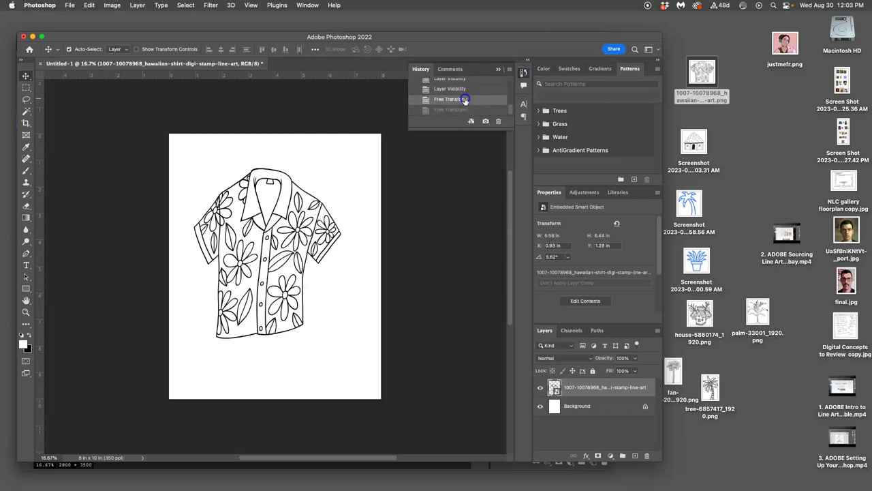
click(467, 109)
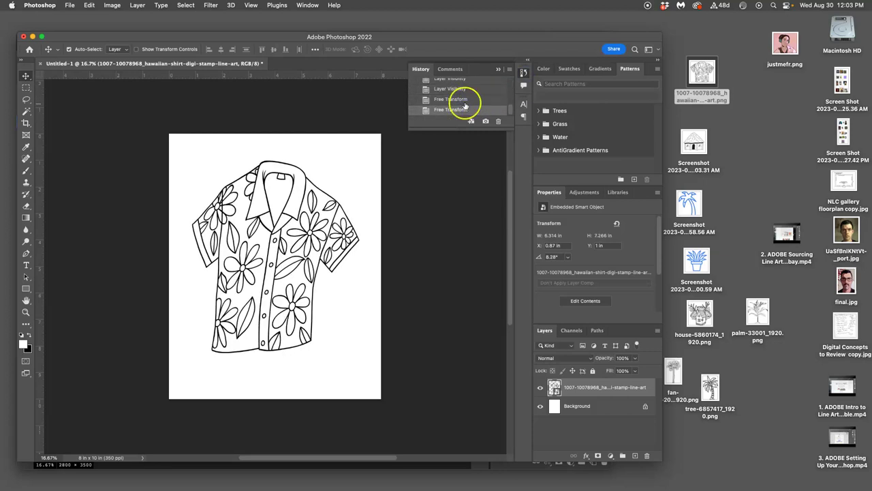
click(466, 107)
click(443, 163)
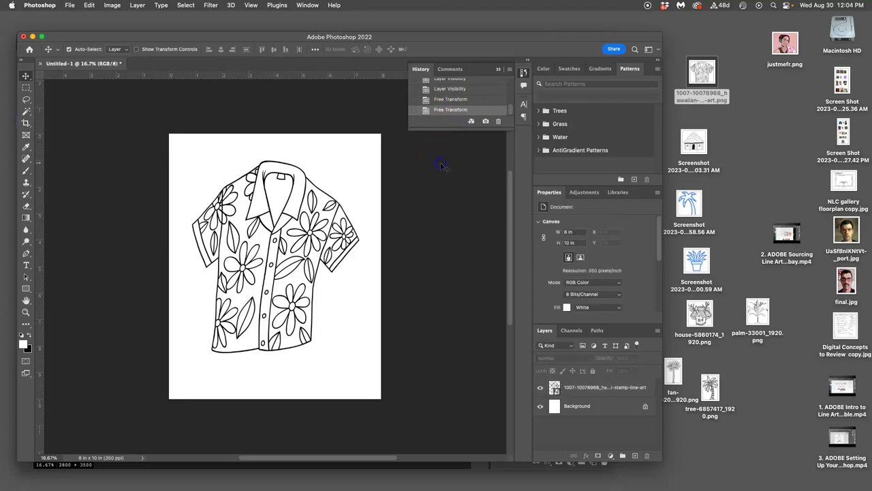
click(739, 212)
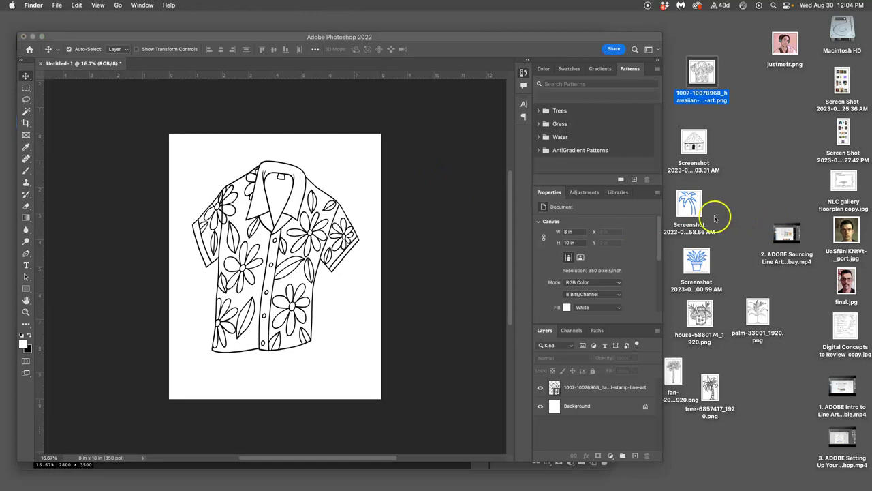
Step: Place the blue potted-plant screenshot, undo, and re-place it as an 8 × 7.926 in smart object
drag(697, 258, 259, 271)
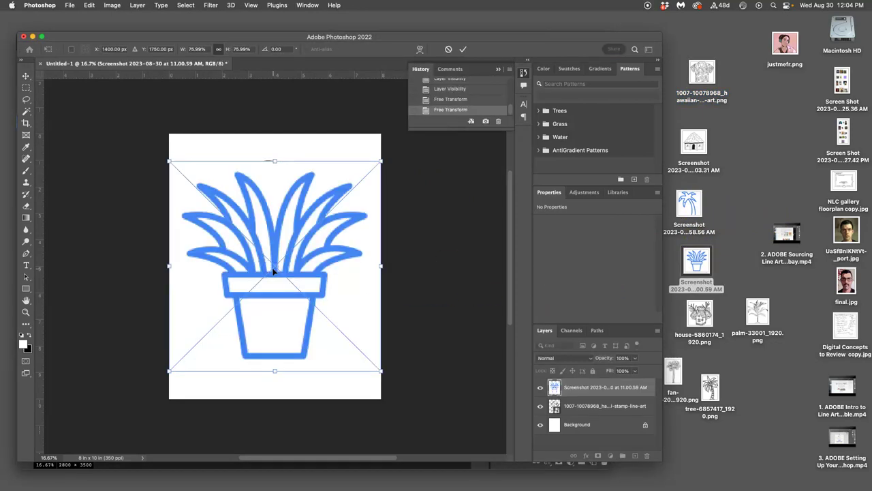
key(Return)
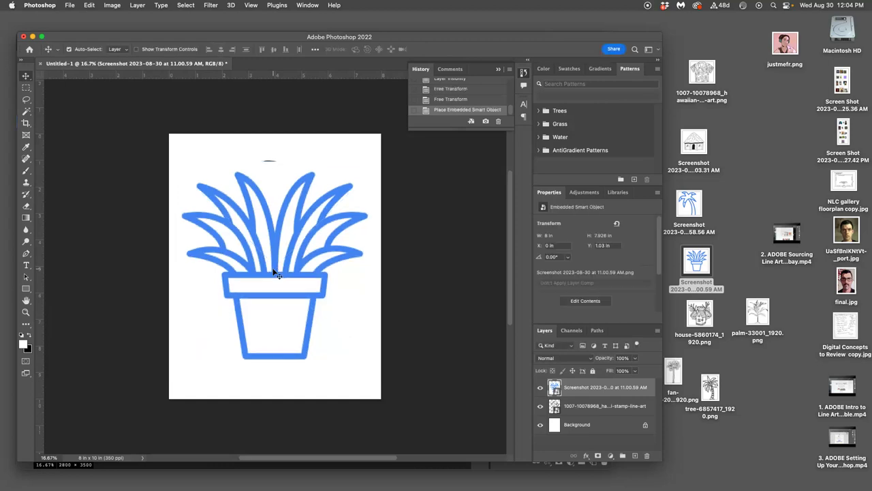
key(super+z)
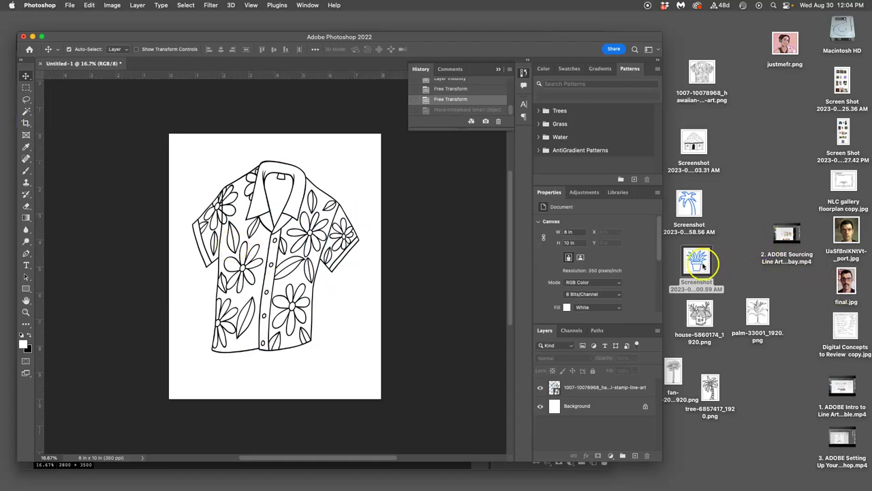
drag(701, 269, 299, 280)
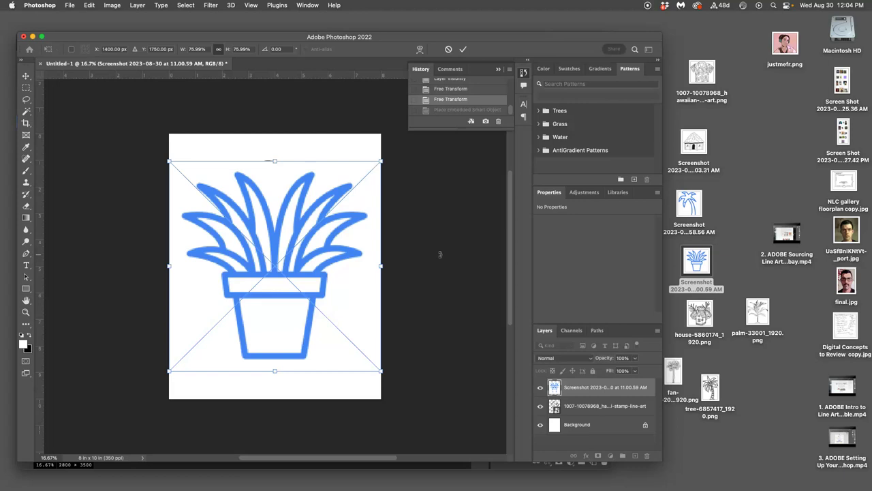
key(Return)
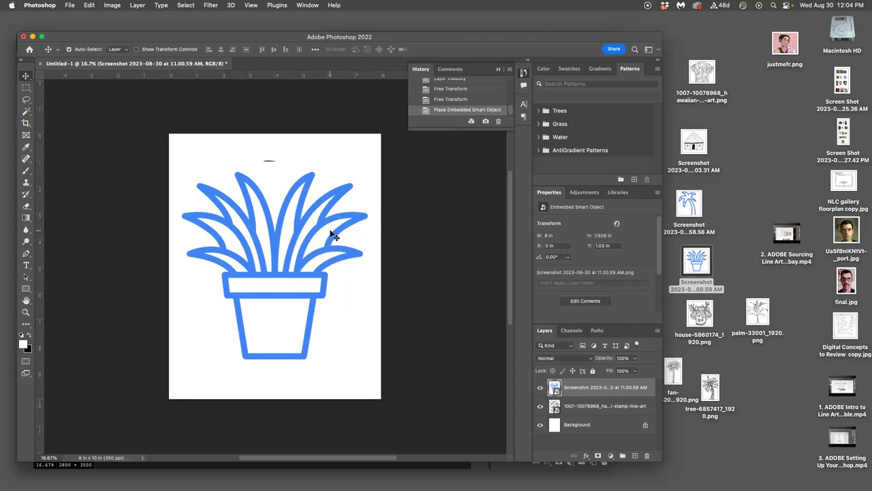
Step: Toggle the plant layer's visibility to check the shirt, then set its blend mode to Multiply
click(539, 389)
click(539, 388)
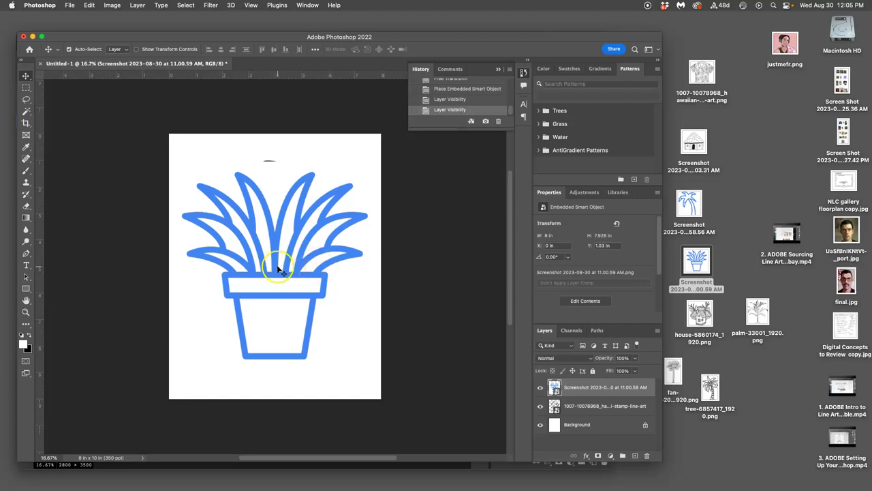
click(459, 306)
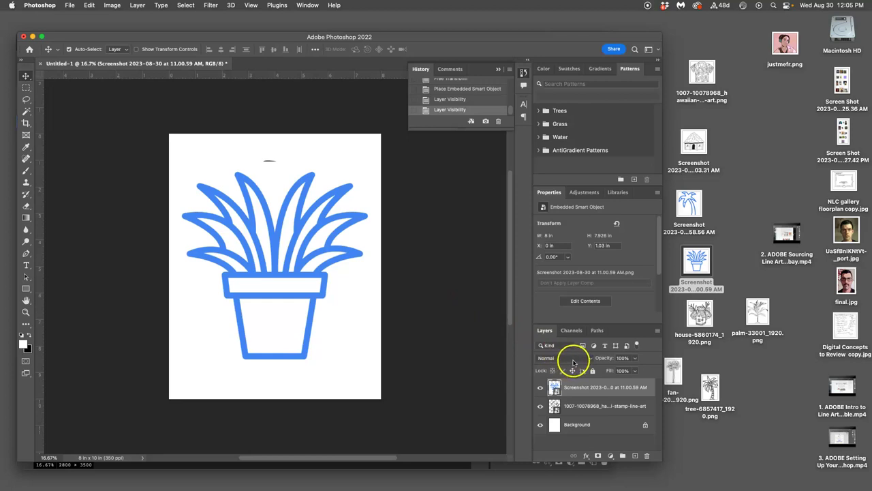
click(560, 359)
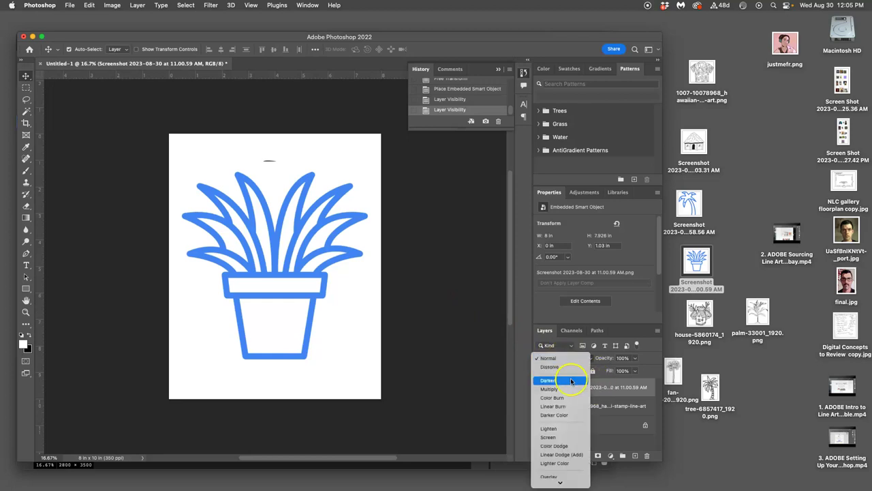
click(565, 389)
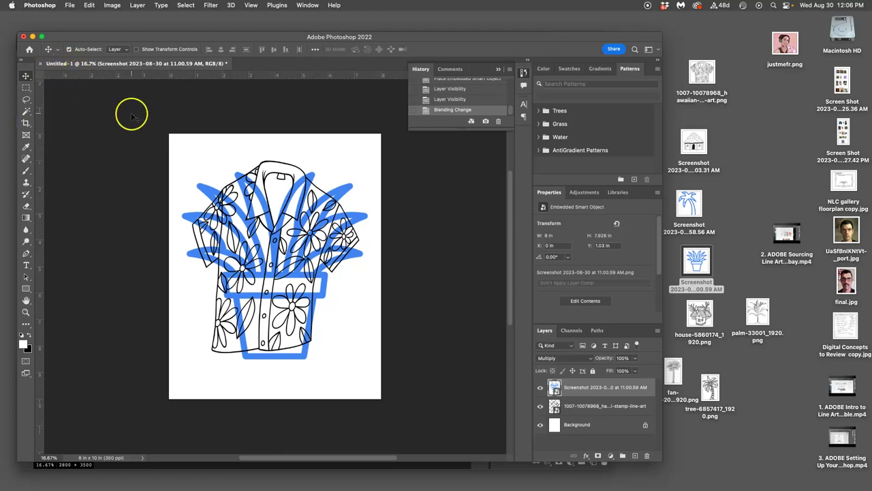
Step: Save As a Creative Cloud document named with the student's name plus 'Exercise-1 Line Art Jumble'
click(71, 7)
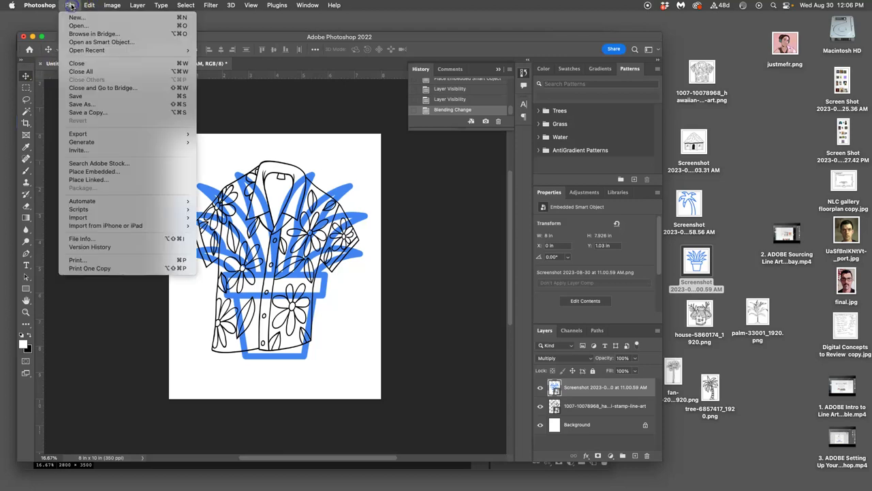
click(85, 106)
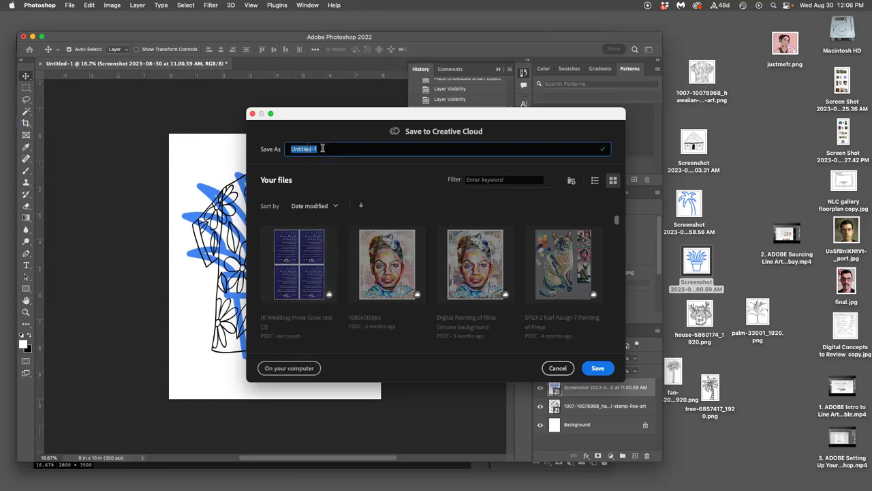
text(Karl Exercise)
text(Line Art Jumble)
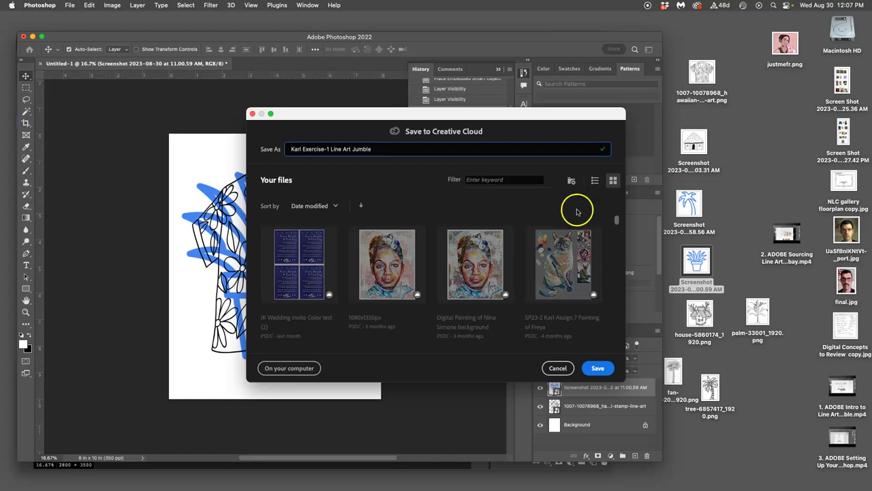
click(598, 368)
click(597, 368)
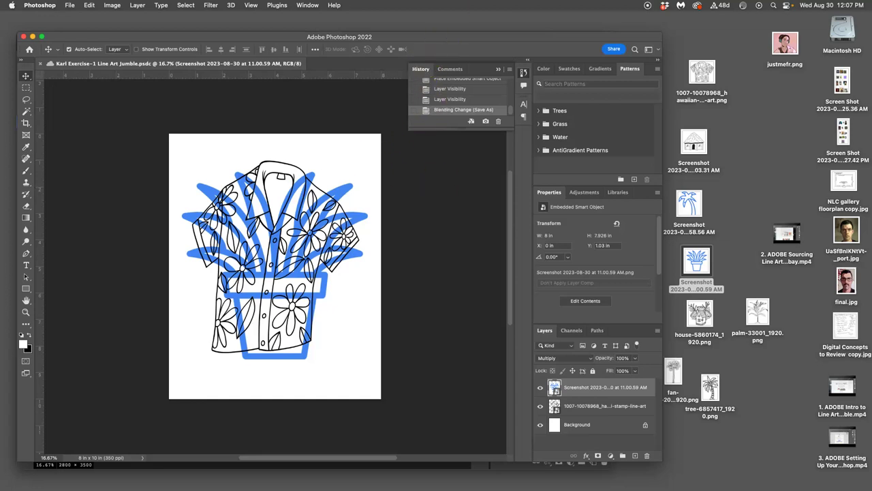
Step: Save the Line Art Jumble collage with Save As to this computer as a Photoshop .psd on the Desktop
click(70, 6)
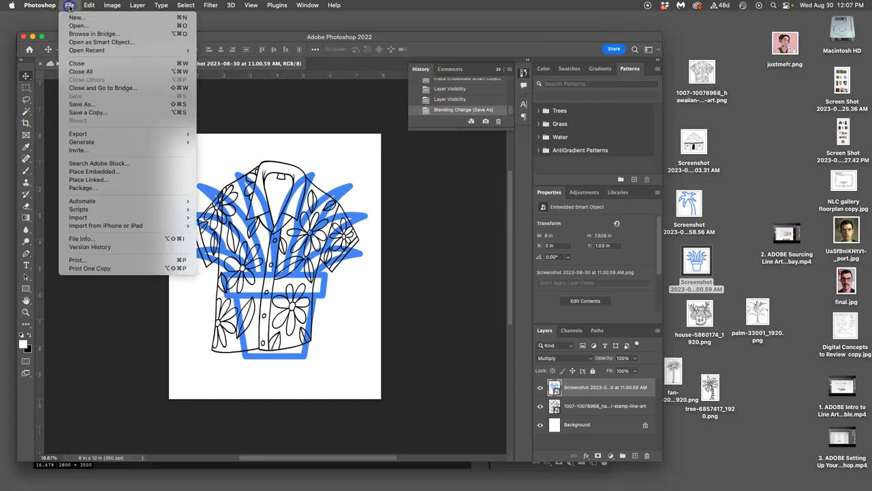
click(78, 104)
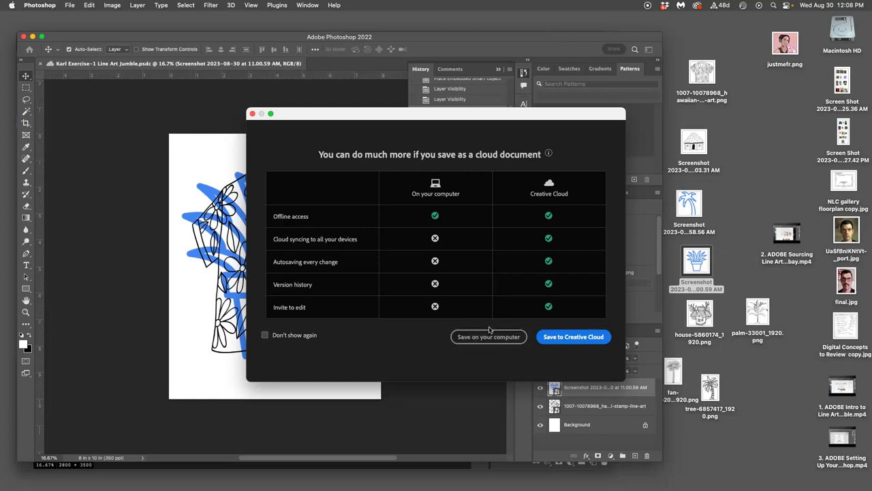
click(478, 234)
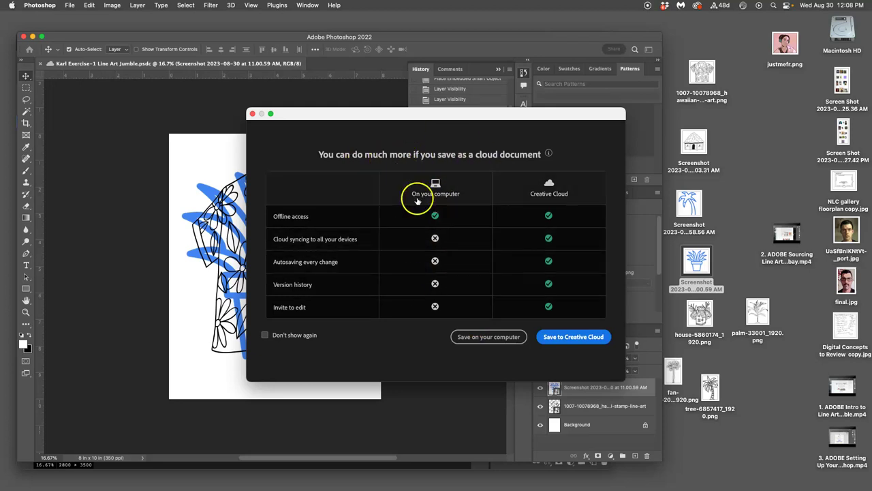
click(489, 337)
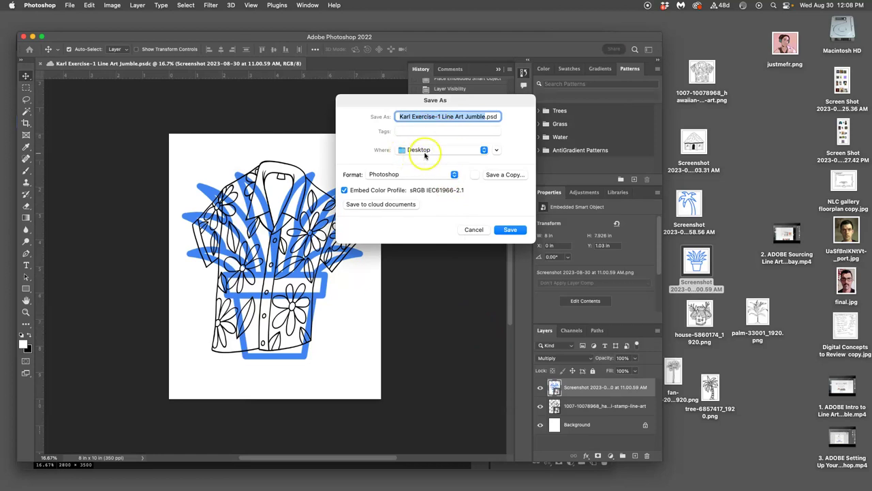
click(426, 152)
click(418, 228)
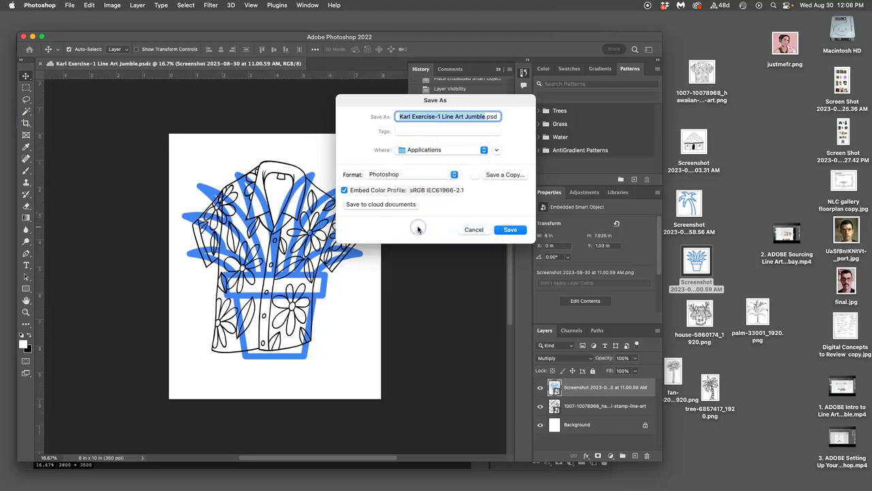
key(super+d)
click(511, 229)
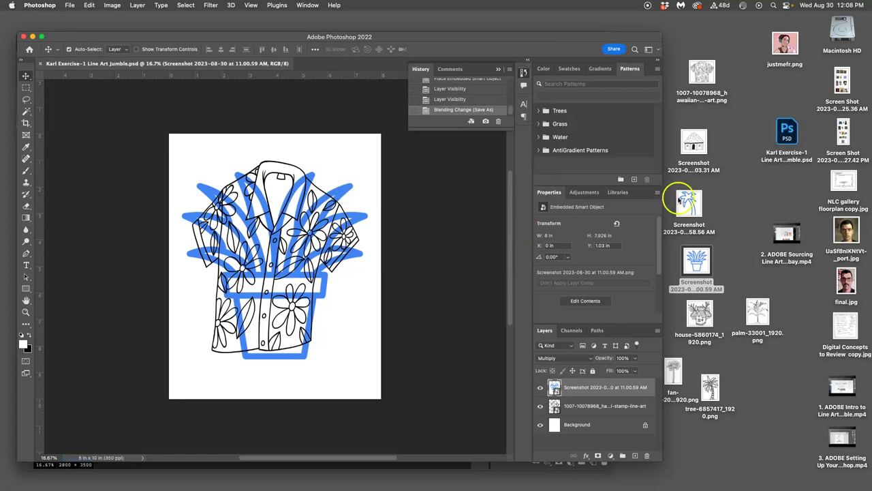
Step: Move the Line Art Jumble .psd icon higher on the desktop and tag it Green
click(781, 134)
drag(781, 134, 752, 108)
right_click(754, 109)
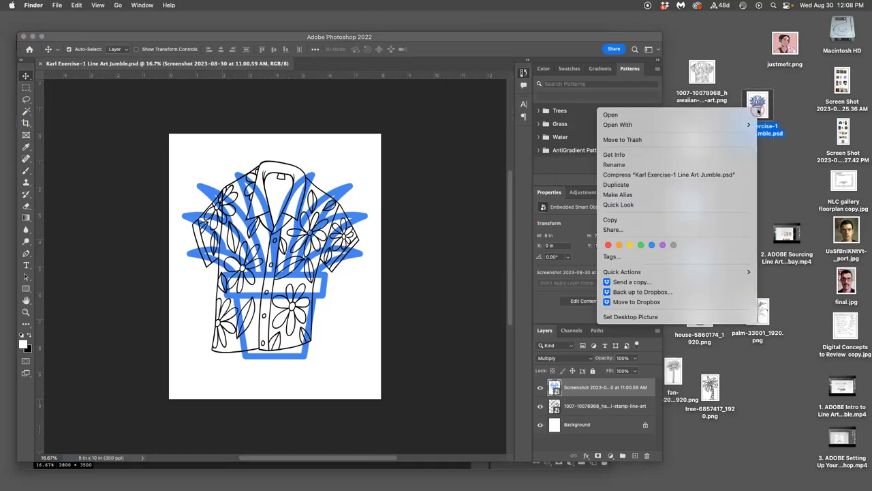
click(640, 245)
click(741, 188)
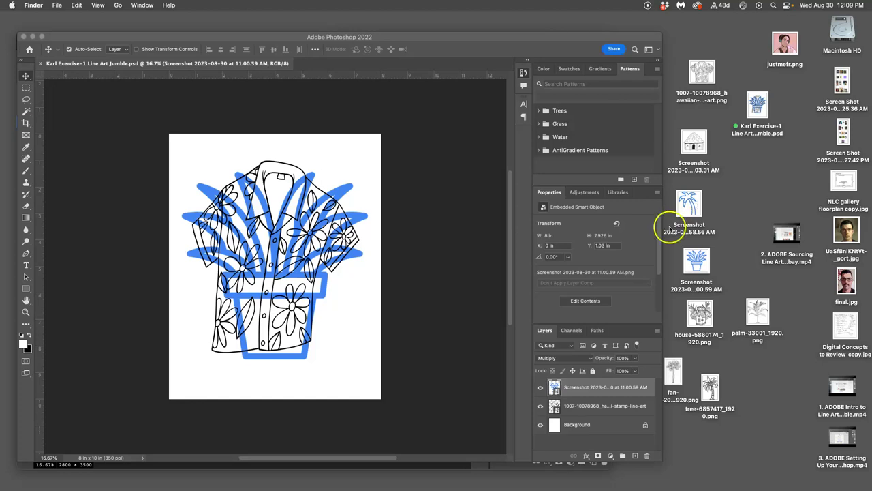
click(730, 219)
mouse_move(3, 95)
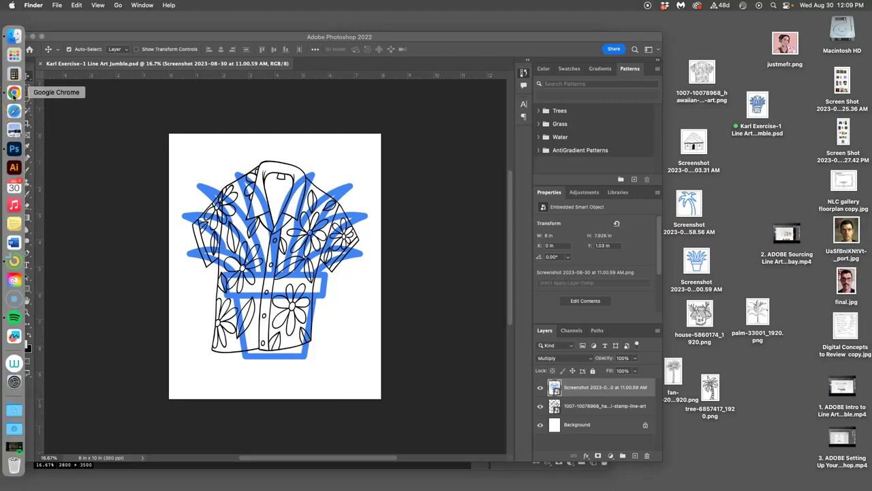
Step: Drop the palm-tree screenshot onto the Photopea canvas and rotate it about 18.8°
click(13, 96)
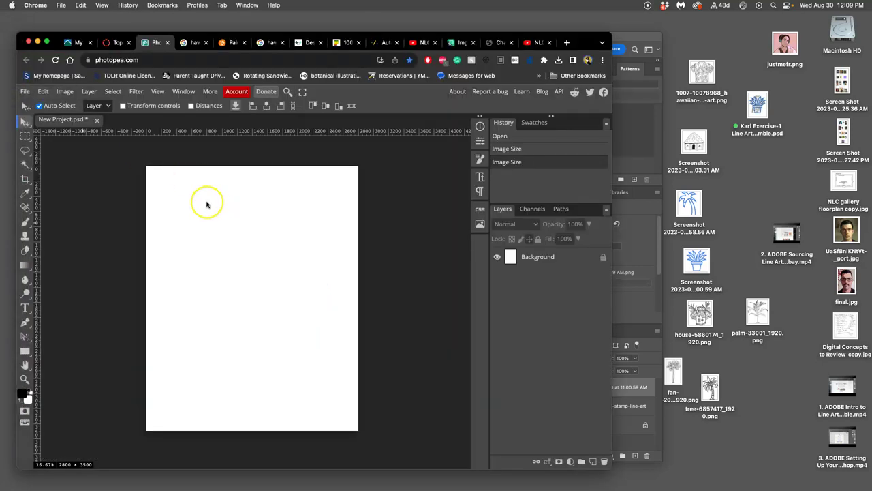
drag(689, 204, 268, 282)
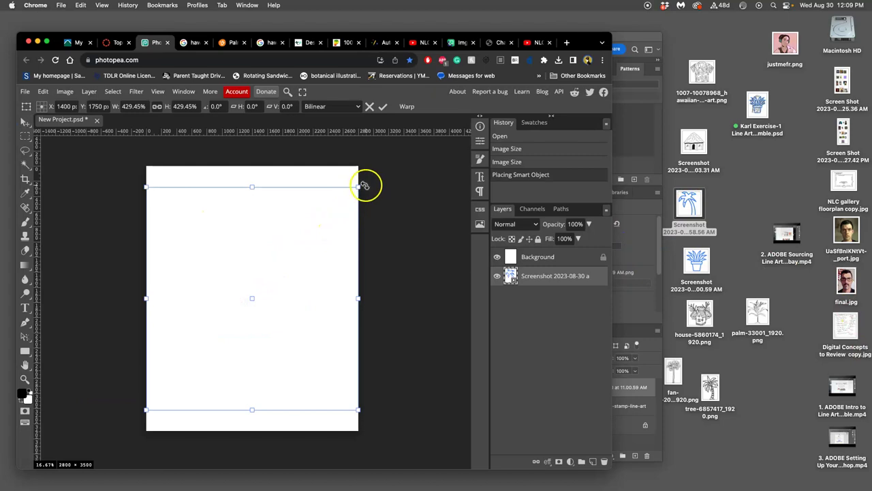
drag(363, 185, 373, 238)
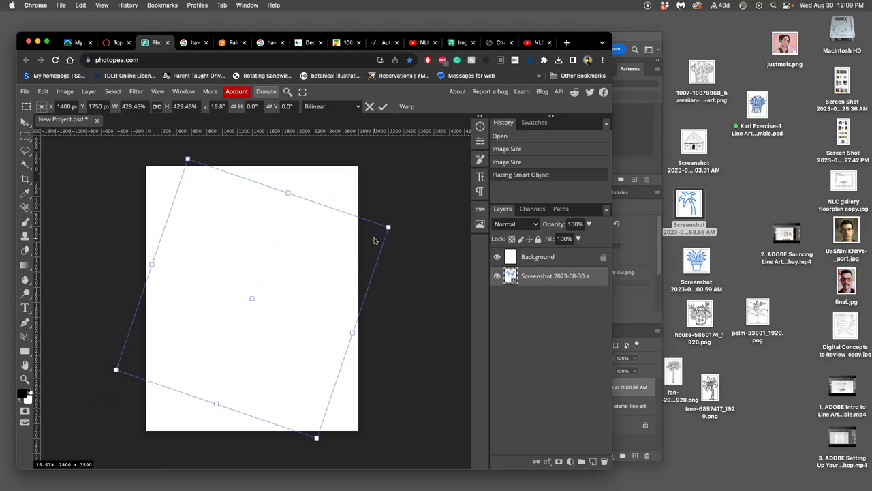
drag(511, 275, 523, 252)
Step: Move the palm-tree layer above Background and place the house drawing on top
click(370, 337)
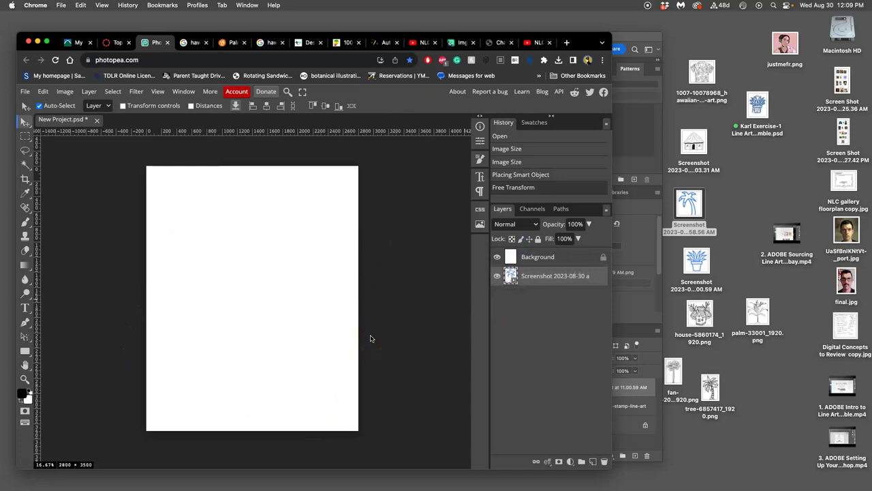
key(super+bracketright)
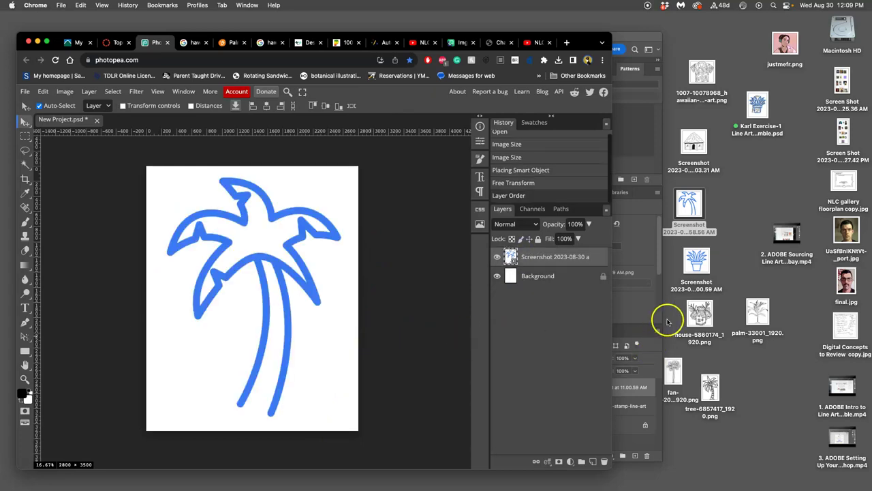
drag(676, 313, 231, 273)
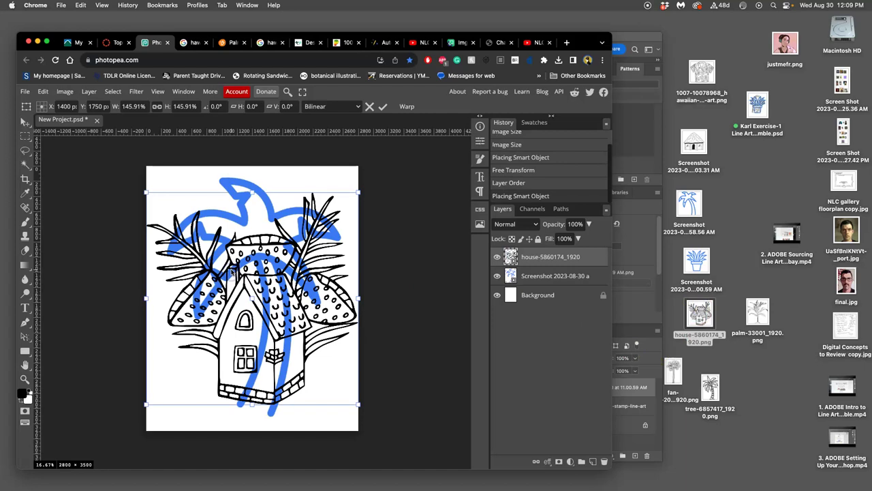
key(Return)
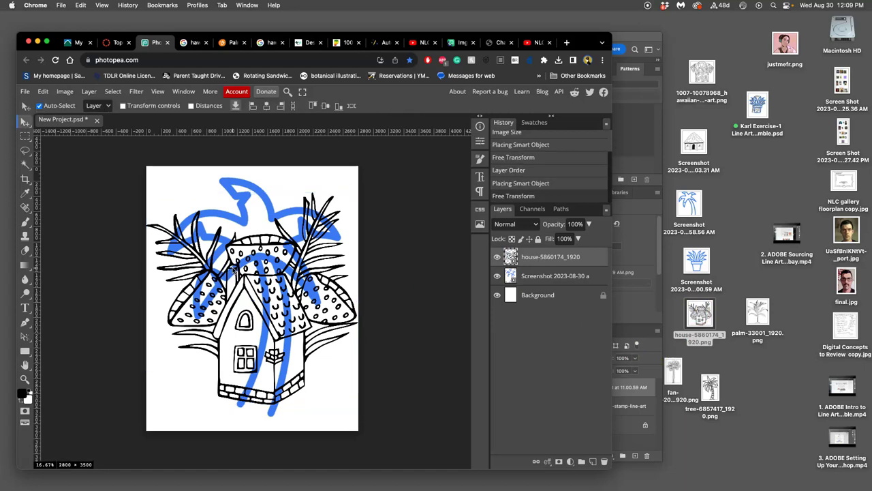
Step: Commit the placed house image's transform and choose Save as PSD
click(175, 217)
click(25, 91)
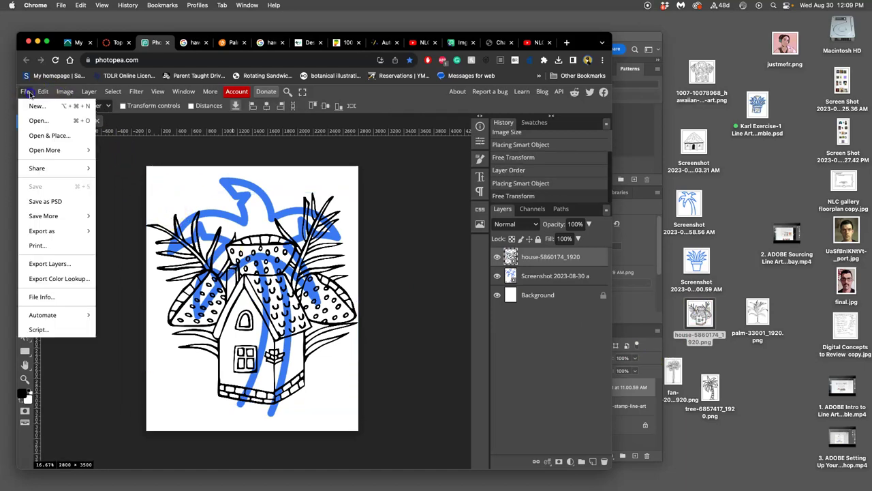
click(60, 233)
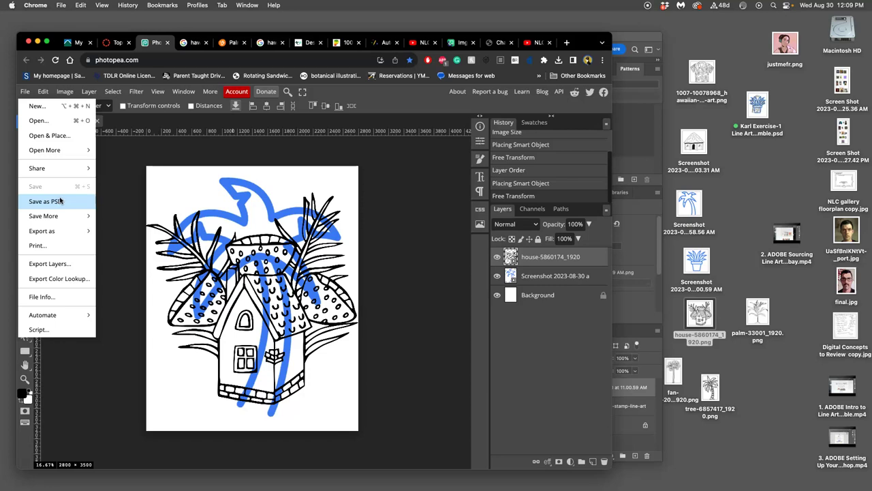
click(54, 202)
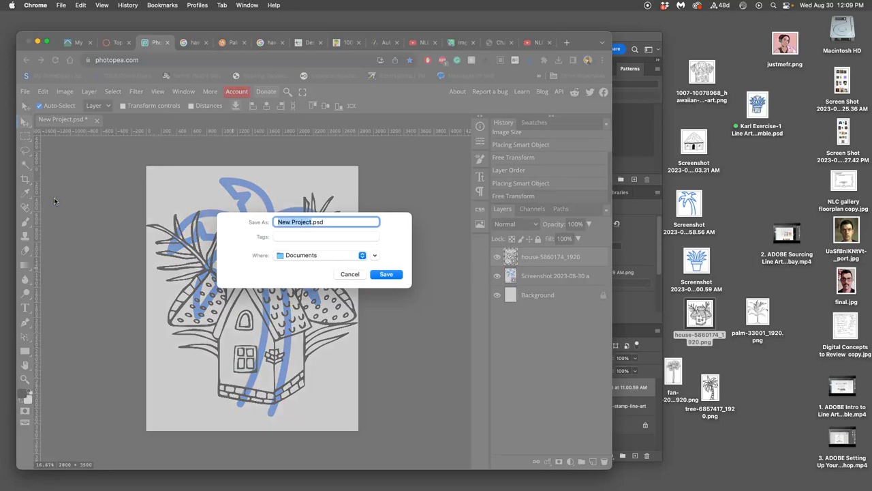
Step: Name the PSD with the student's name plus 'Exercise-1 Photopea' and save it to the Desktop
click(60, 198)
text(Karl Exercise)
text(-1 Photopea Tes)
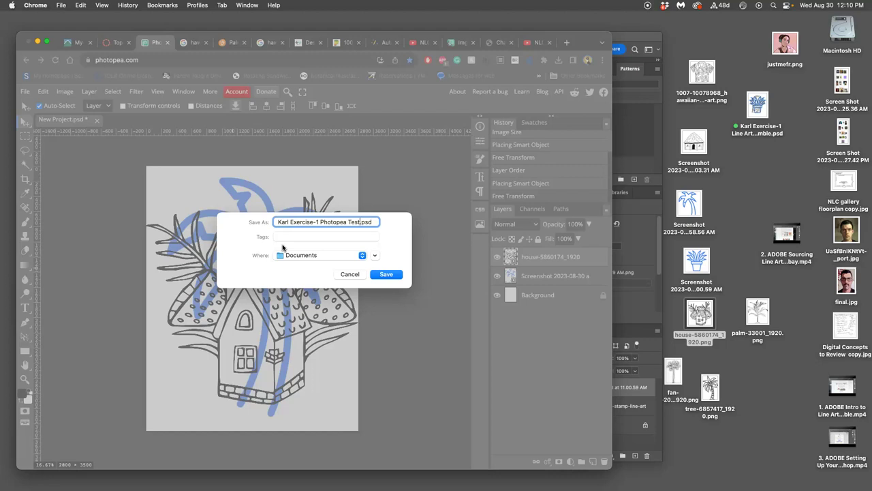
click(377, 255)
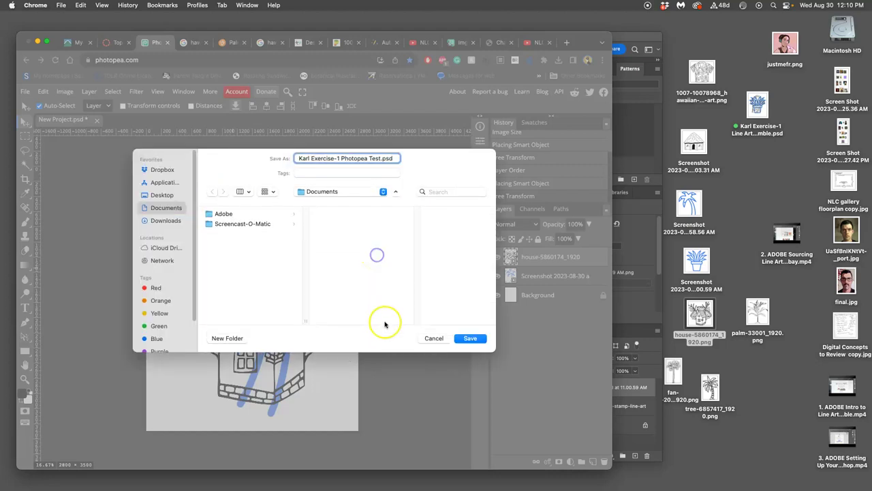
click(395, 191)
key(super+d)
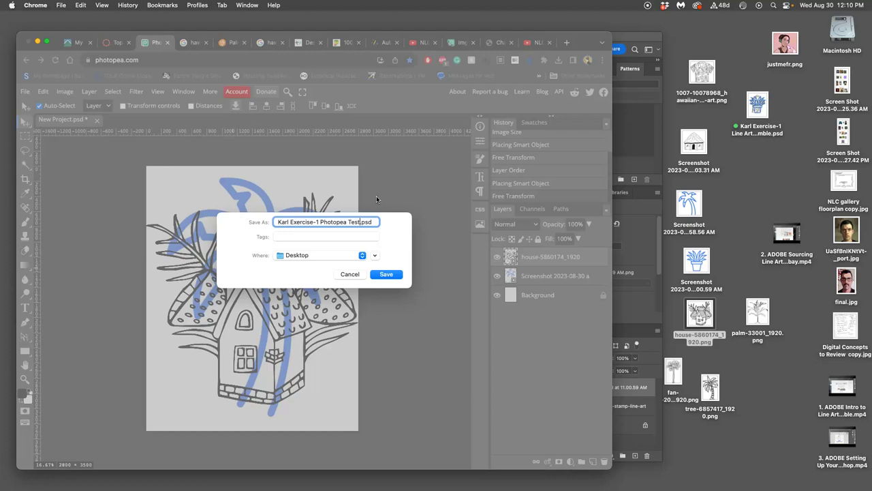
click(386, 274)
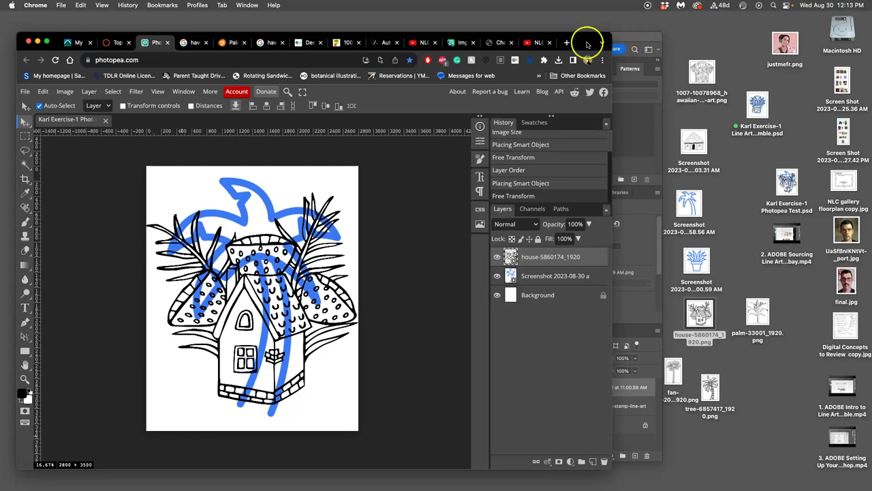
Step: Close the Photopea tab and reopen Photopea from the course page's photopea.com link
click(168, 43)
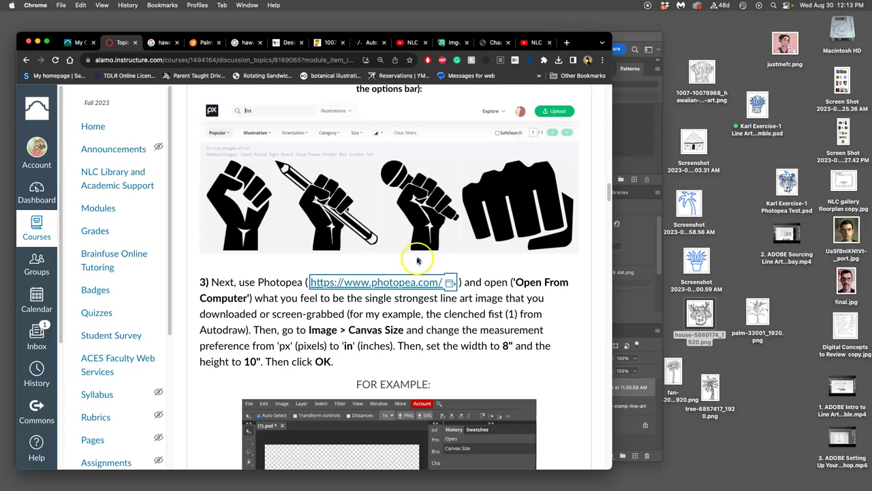
click(401, 282)
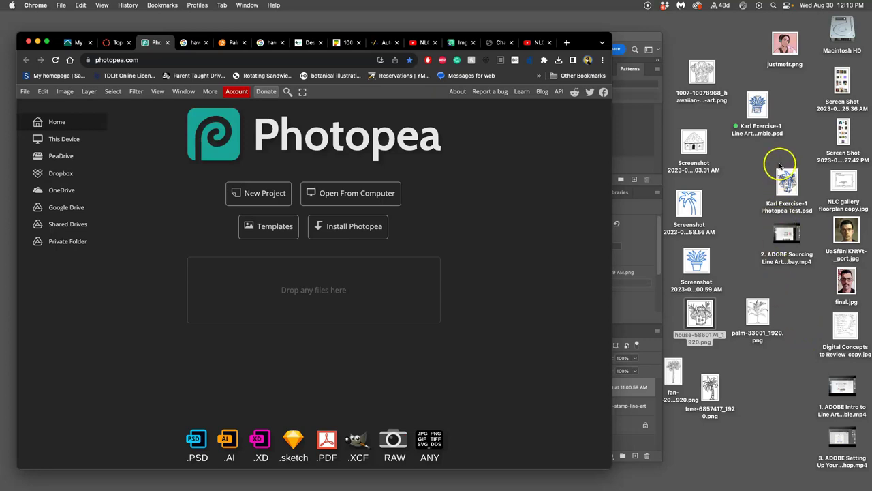
Step: Tidy the desktop PSD icons and open the Line Art Jumble PSD in Photopea
drag(758, 105, 789, 107)
drag(790, 194, 773, 175)
drag(789, 99, 334, 288)
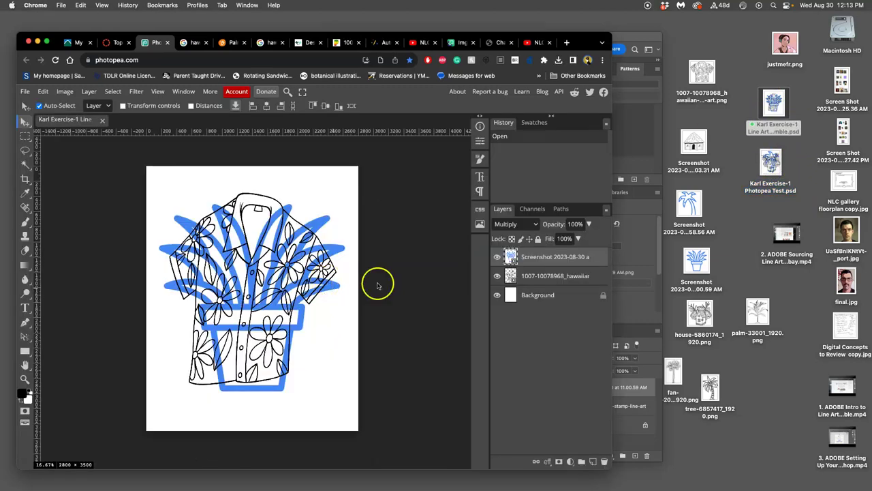
Step: Add the palm tree image, scaled to about 160% and rotated 16.8°
drag(537, 293, 512, 300)
drag(512, 299, 267, 321)
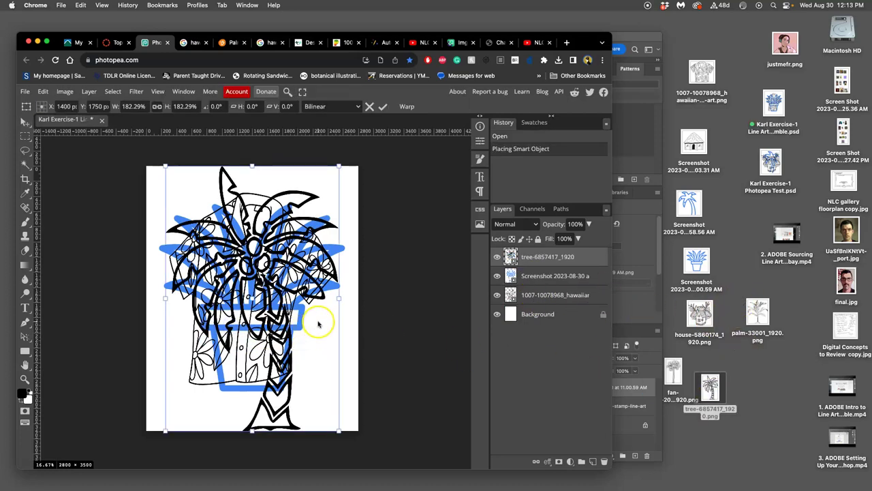
drag(338, 165, 327, 241)
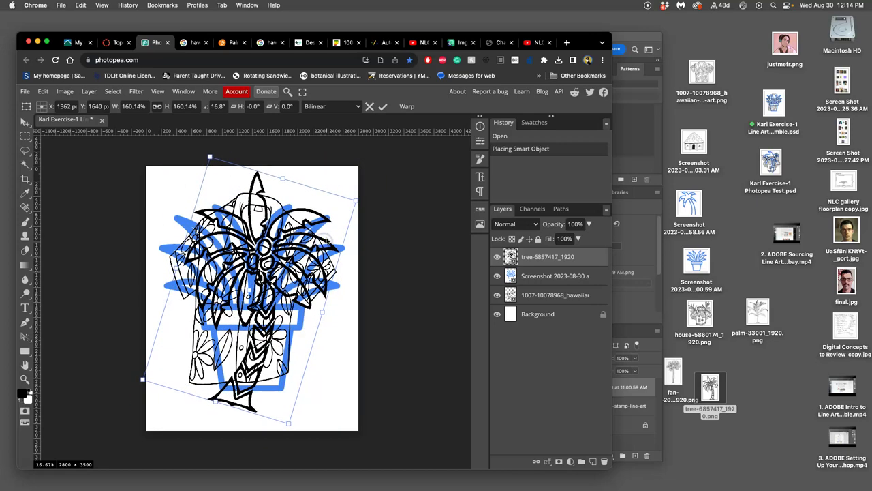
key(Return)
Step: Save as PSD to the Desktop, replacing the existing Line Art Jumble file, then select it there
click(24, 91)
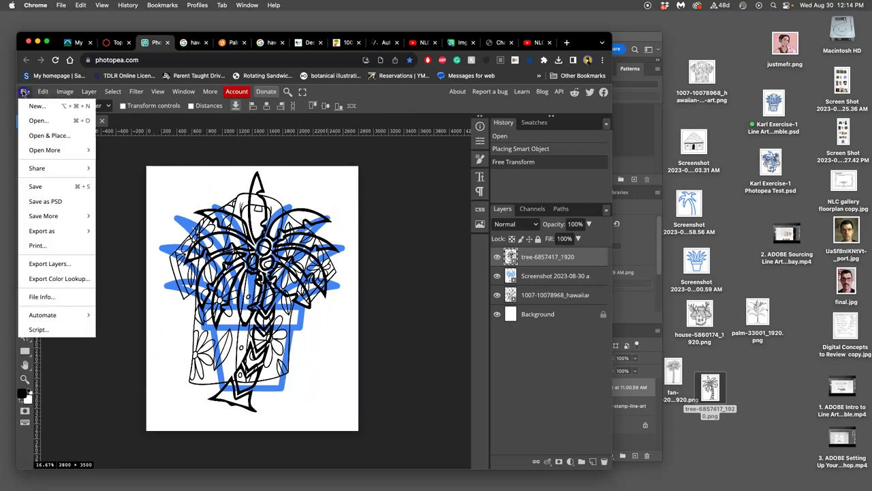
click(46, 201)
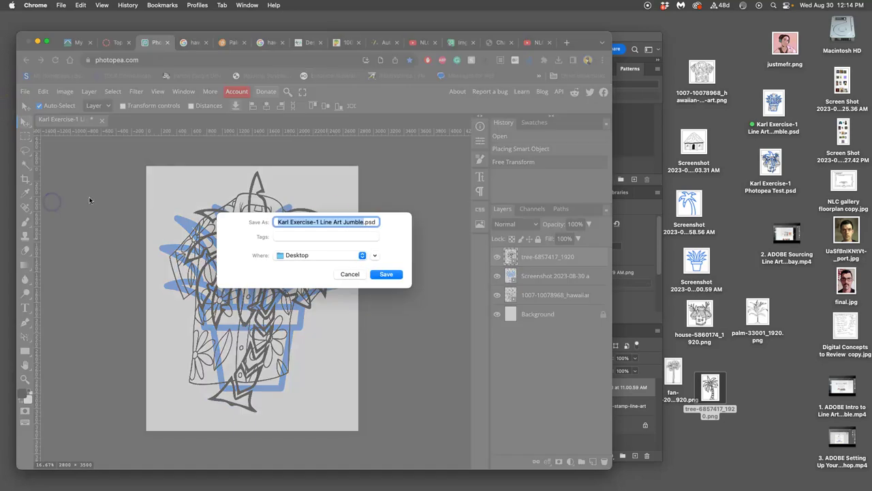
click(401, 274)
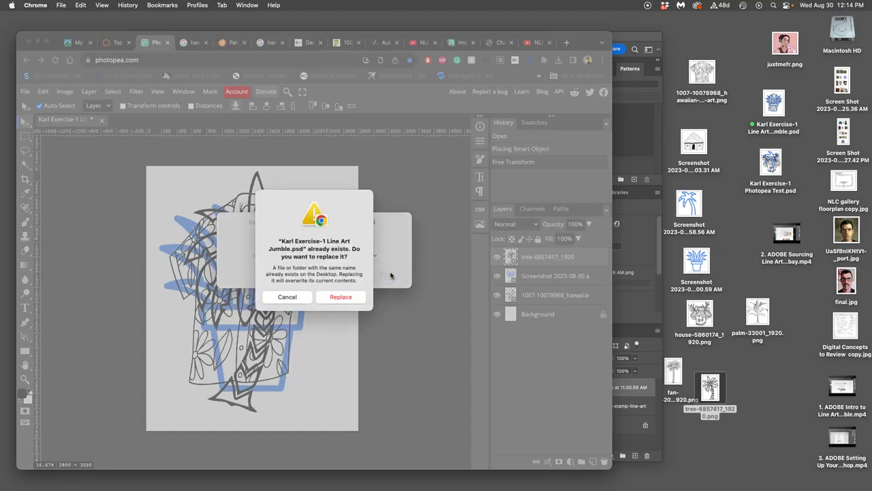
click(338, 298)
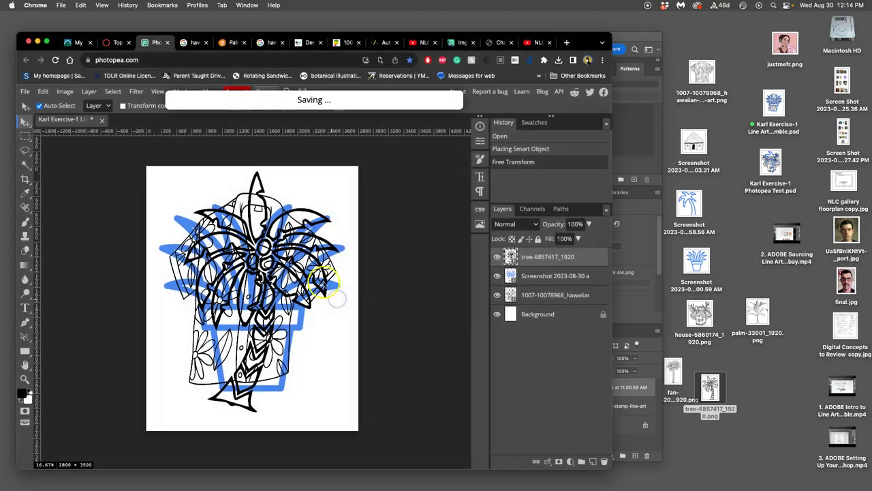
click(750, 85)
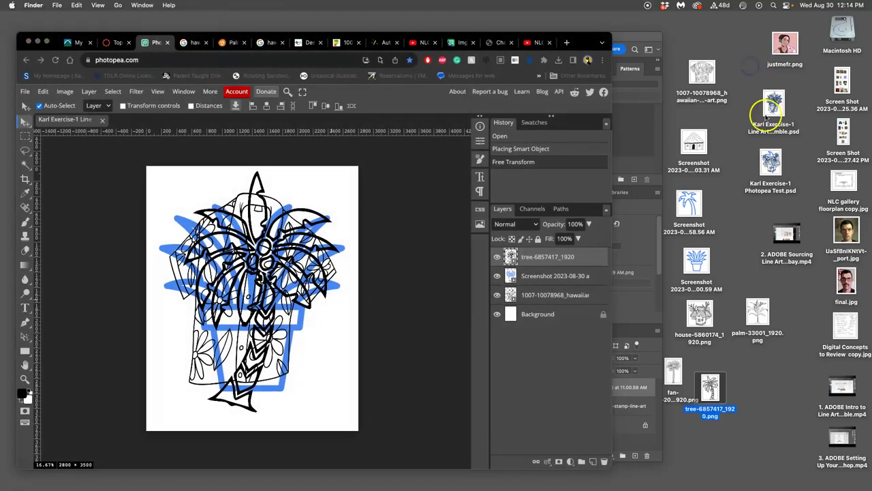
click(767, 115)
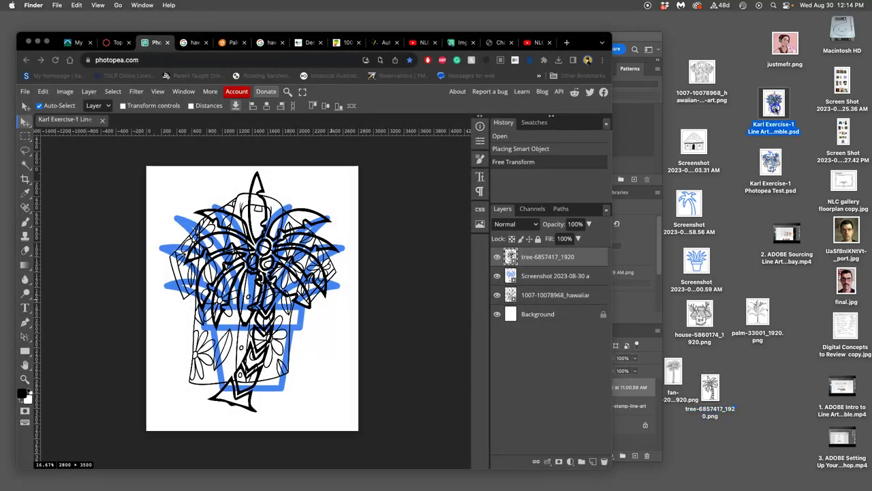
Step: Open the Line Art Jumble PSD in Photoshop, dismiss the 3D notice, and hide the contextual task bar
double_click(768, 114)
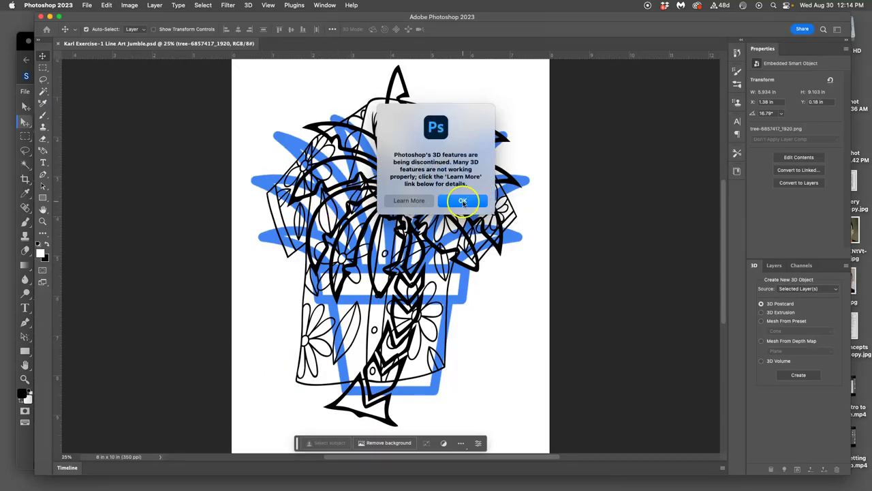
click(462, 202)
click(460, 443)
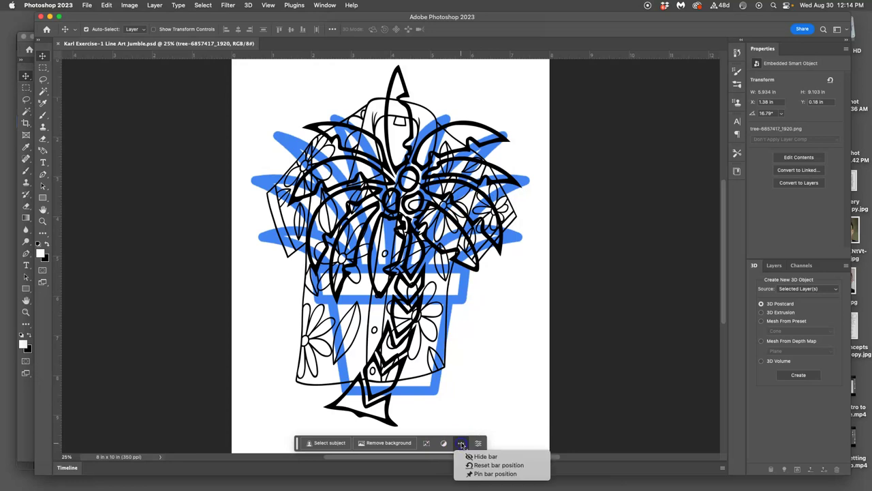
click(480, 456)
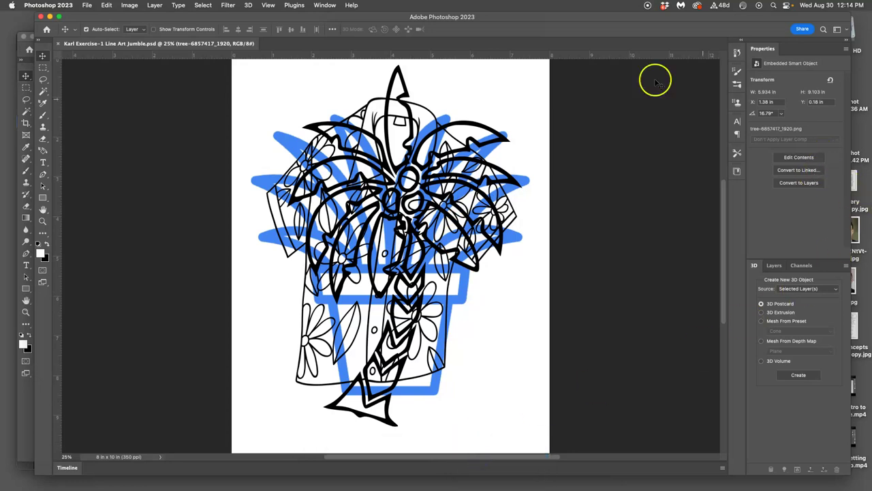
Step: Reset to the Essentials workspace and toggle the palm tree layer's visibility off and on
click(325, 5)
mouse_move(334, 26)
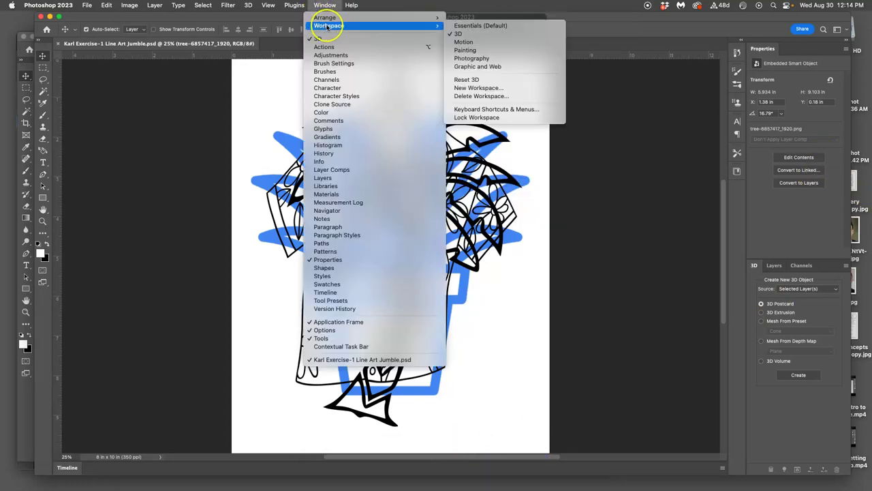
click(490, 27)
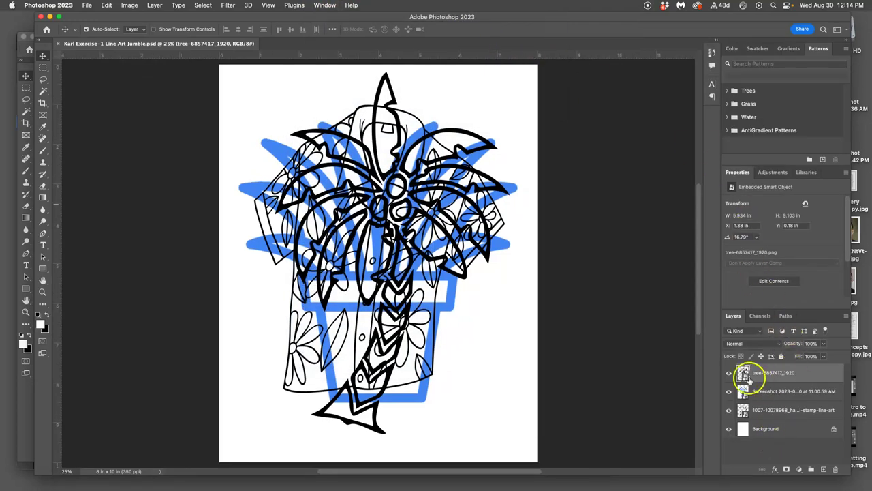
click(728, 373)
click(728, 373)
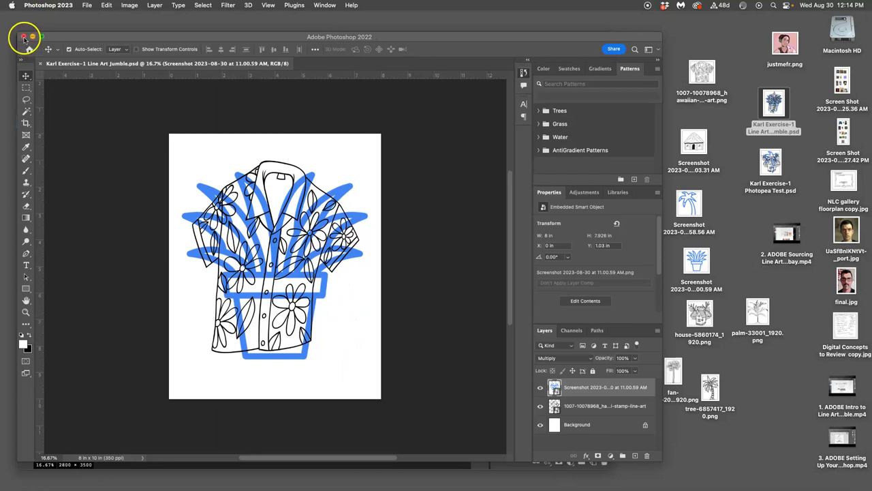
Step: Close the Photoshop document, minimise the browser, and create a new desktop folder
click(24, 39)
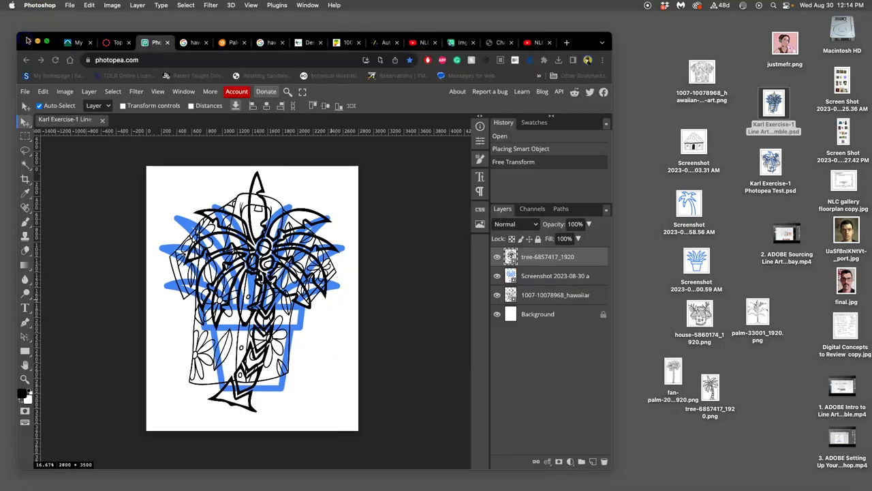
click(564, 145)
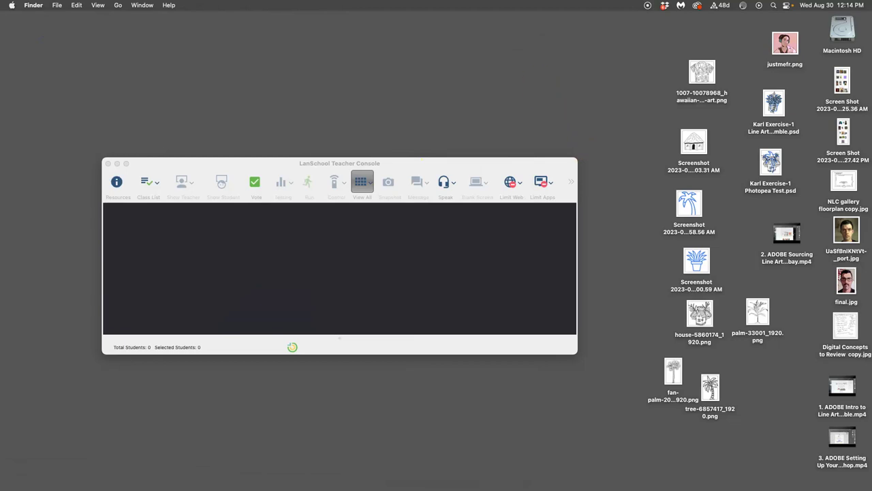
right_click(594, 50)
click(601, 53)
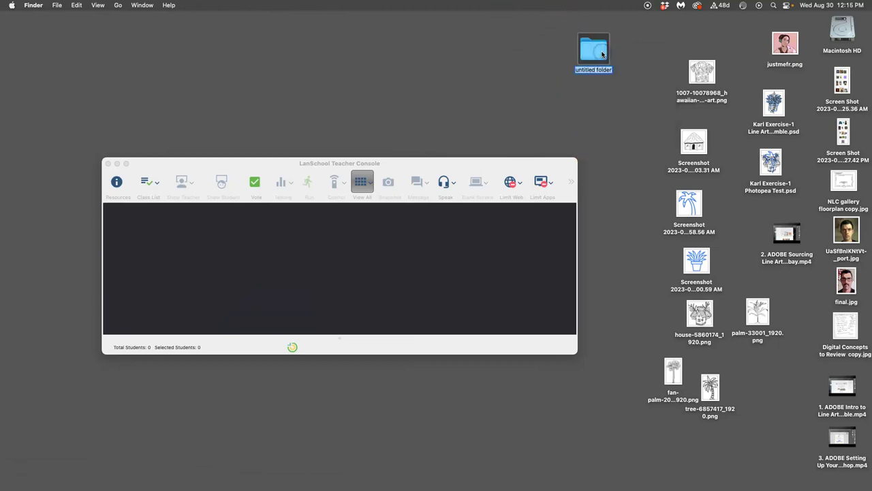
Step: Name the folder with the student's name and move the 11 collage files into it
text(Karl Frey)
click(633, 46)
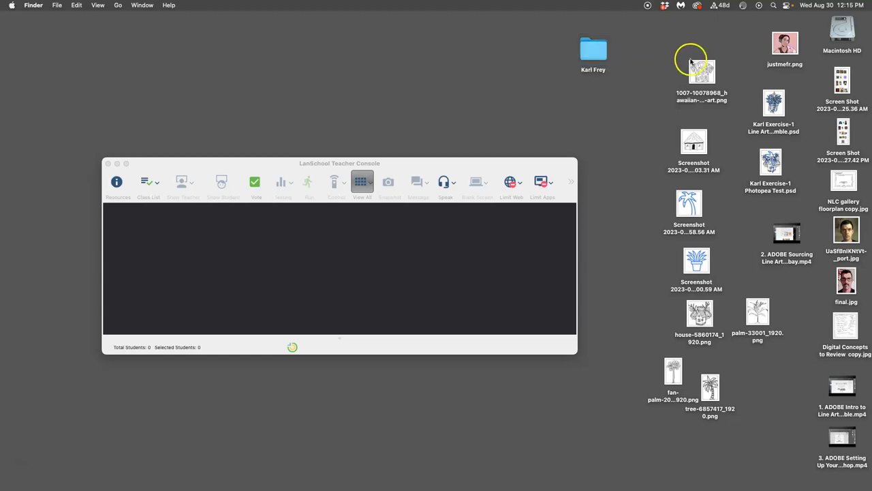
drag(676, 34, 750, 411)
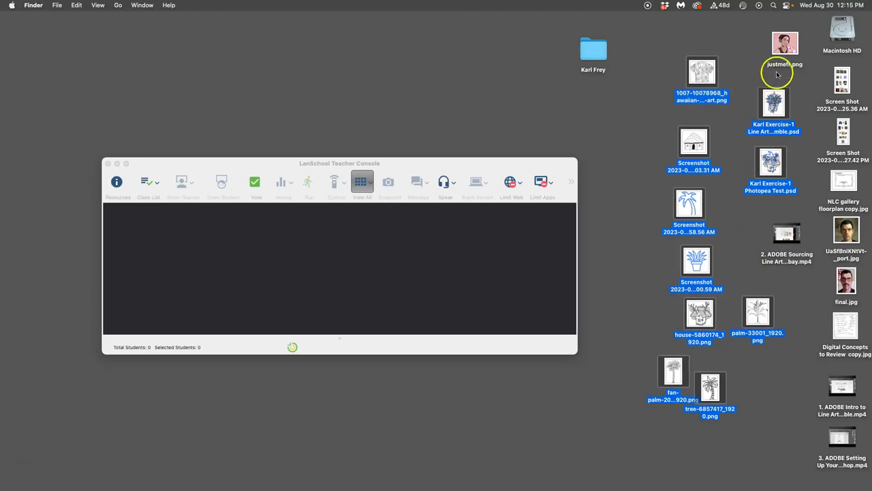
mouse_move(783, 49)
mouse_down()
mouse_move(726, 78)
mouse_move(625, 73)
mouse_move(595, 51)
mouse_move(806, 44)
mouse_move(774, 42)
mouse_up()
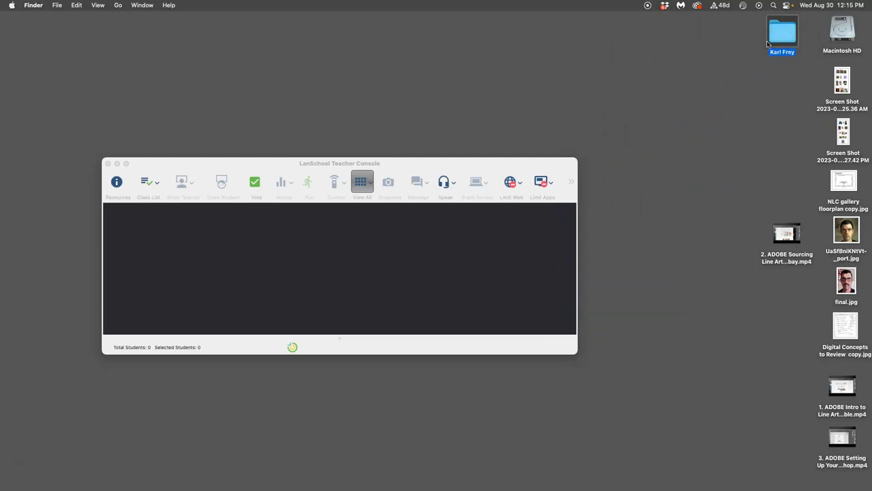